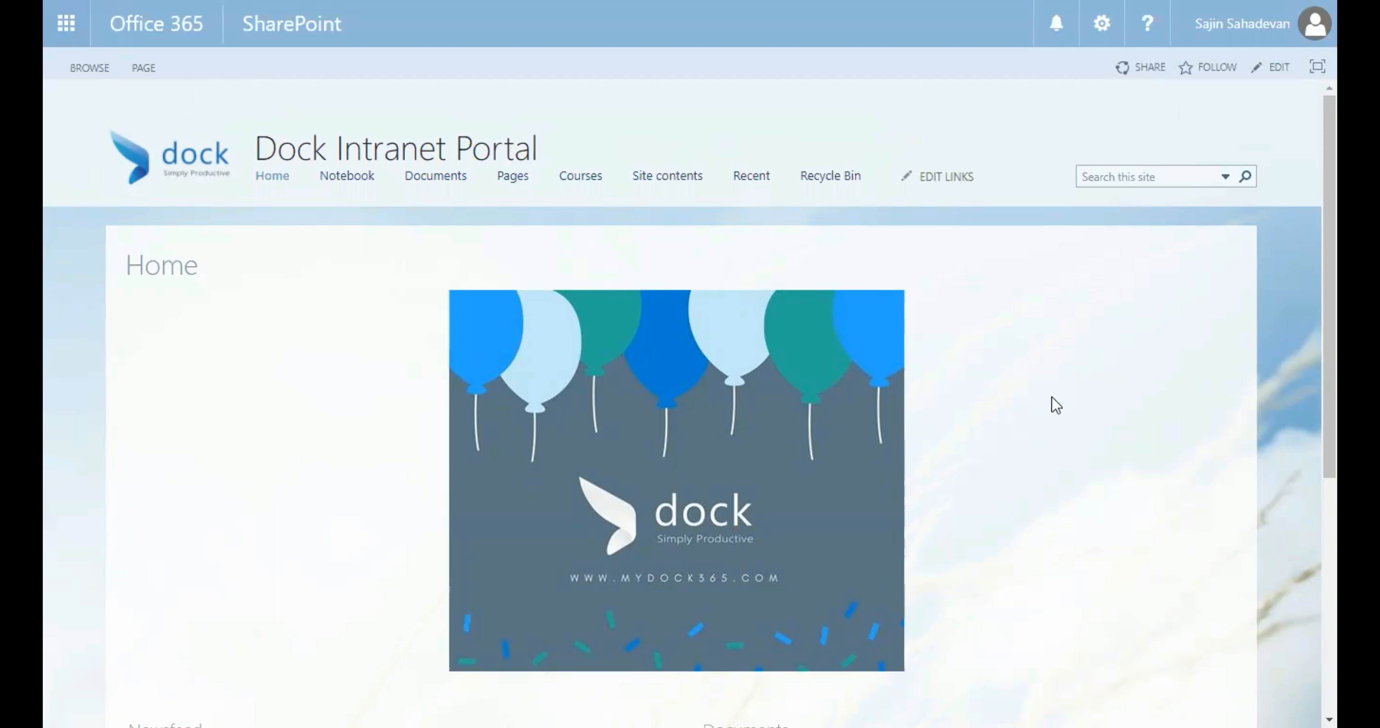
# Step: Open the Site Pages library from the site contents and start a new web part page
pyautogui.click(1102, 29)
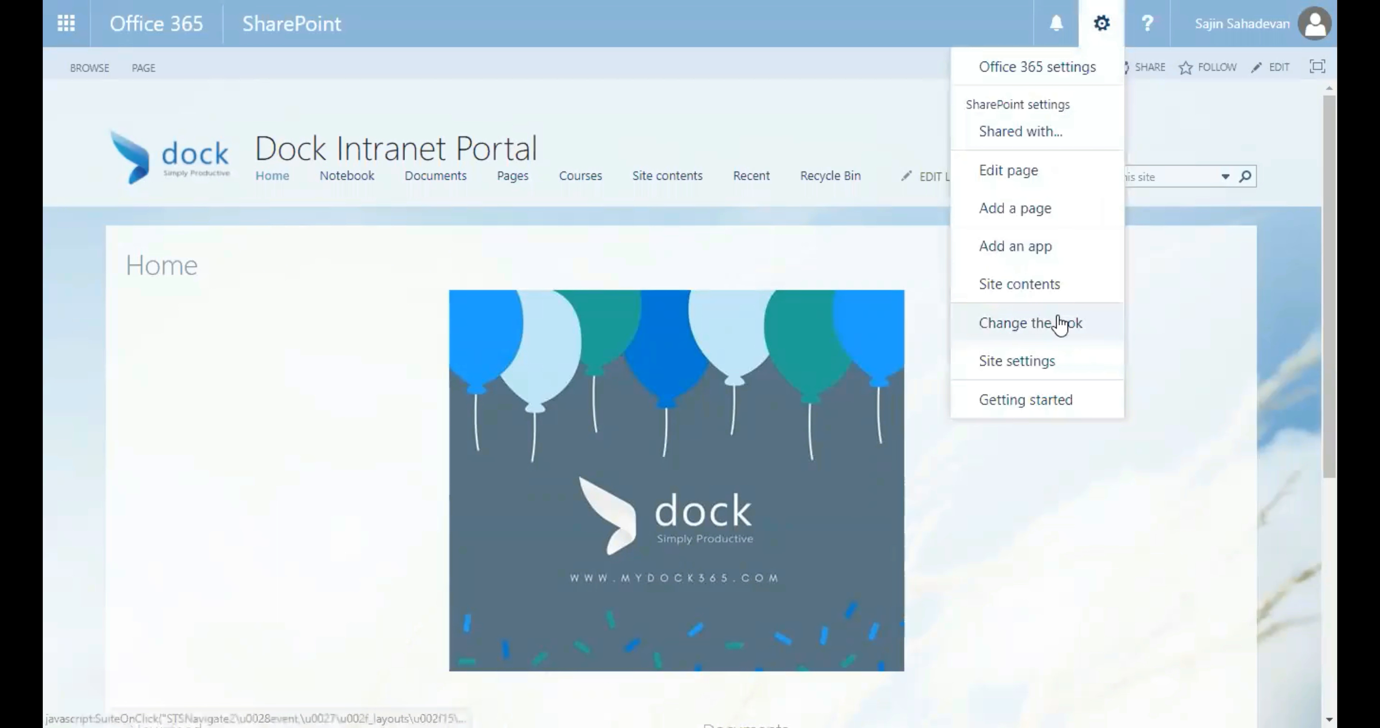
pyautogui.click(1061, 293)
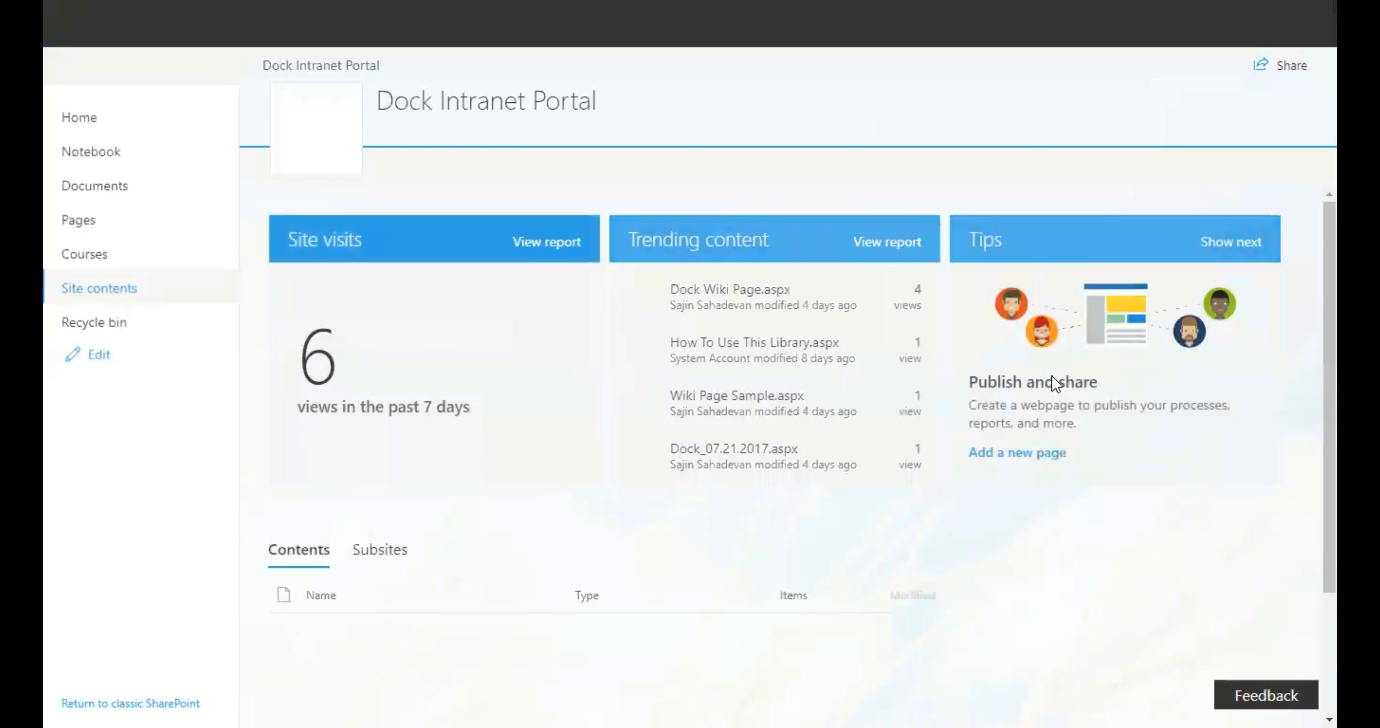
pyautogui.scroll(-3, 917, 382)
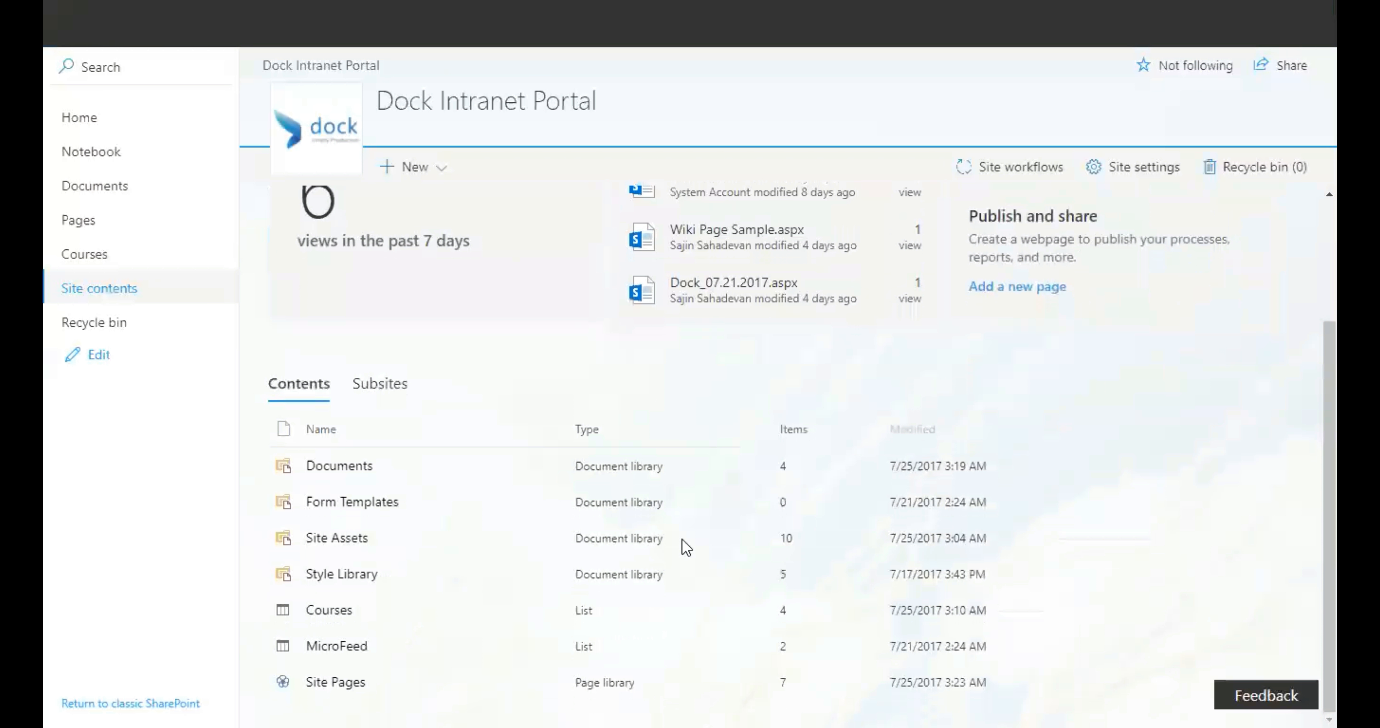
pyautogui.click(359, 684)
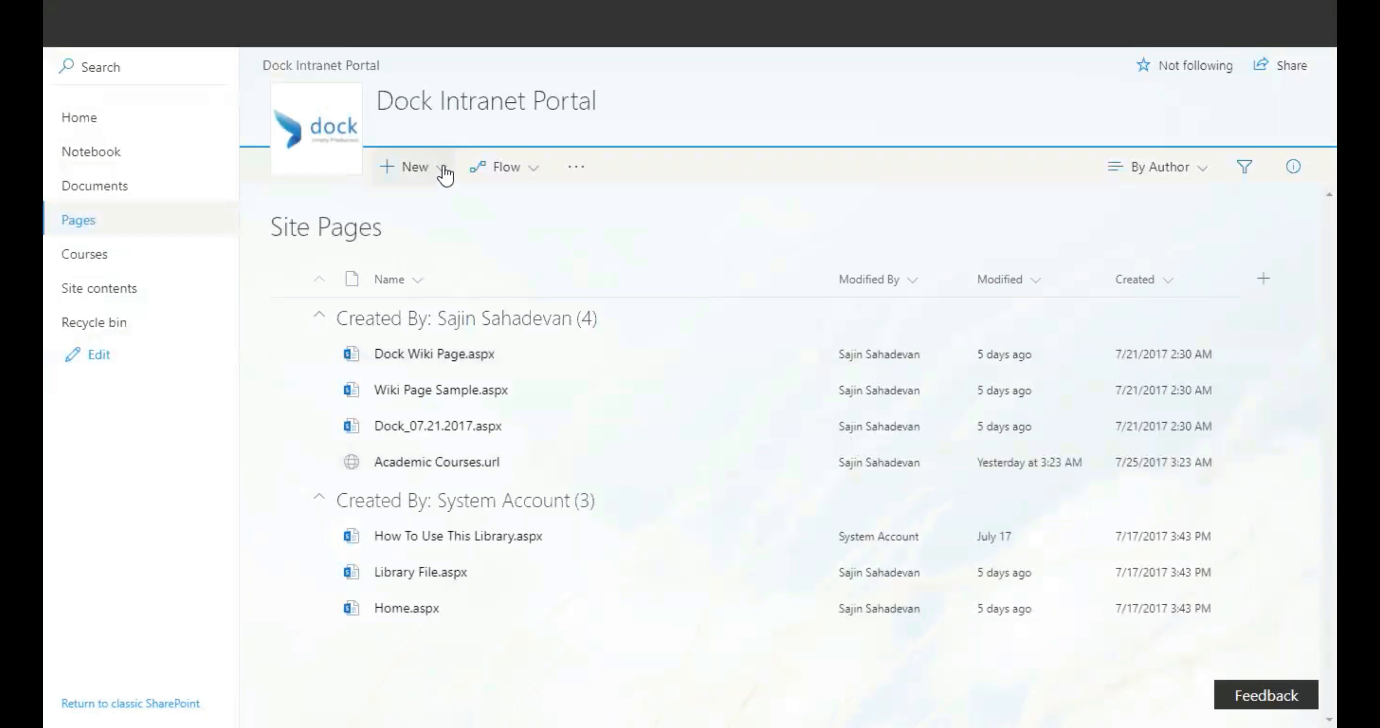
pyautogui.click(443, 168)
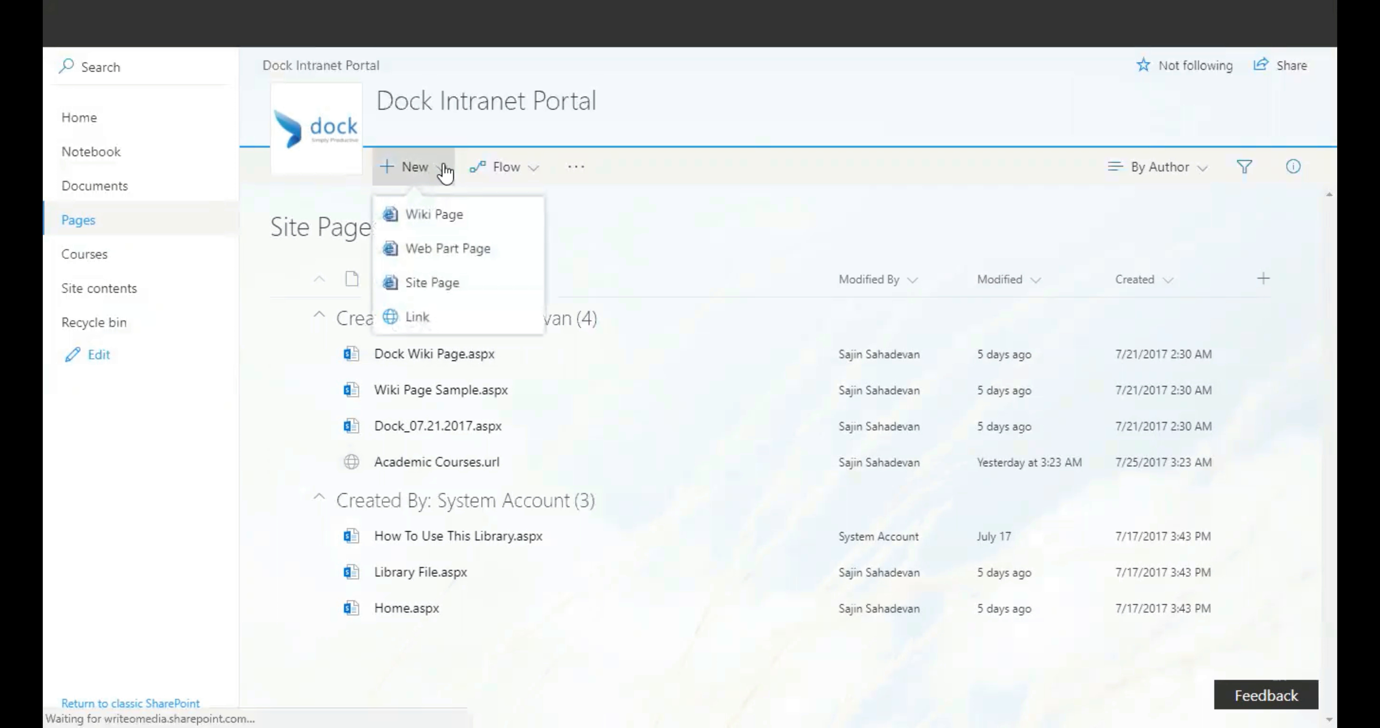
pyautogui.click(509, 260)
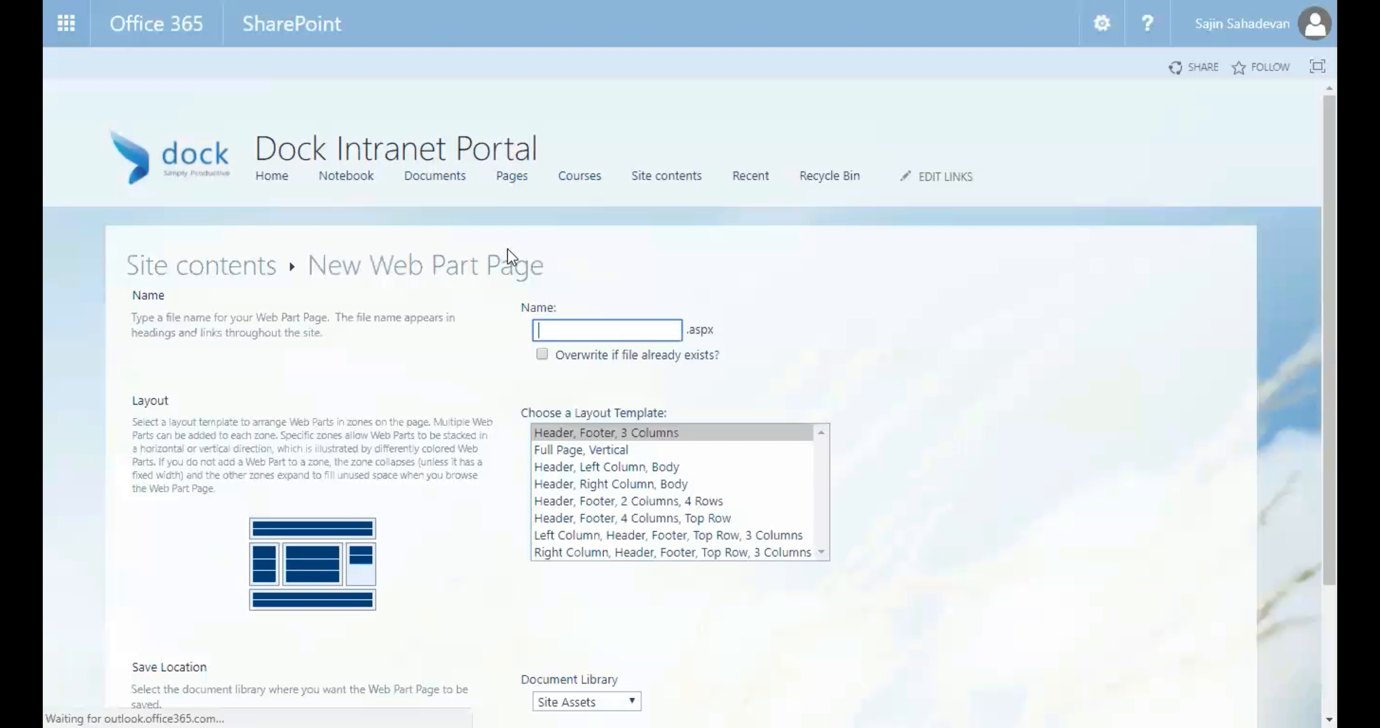
# Step: Name the new web part page Microsoft Courses
pyautogui.write('M')
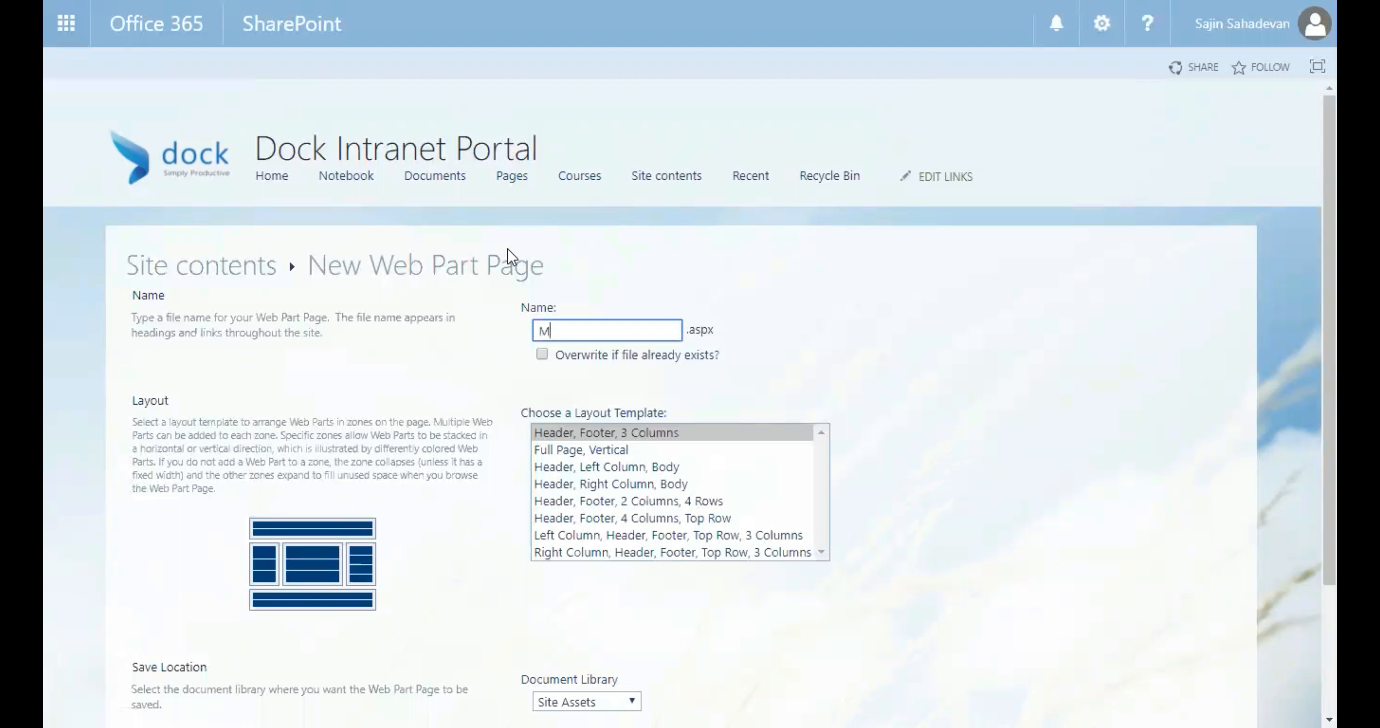
pyautogui.write('icrosoft ')
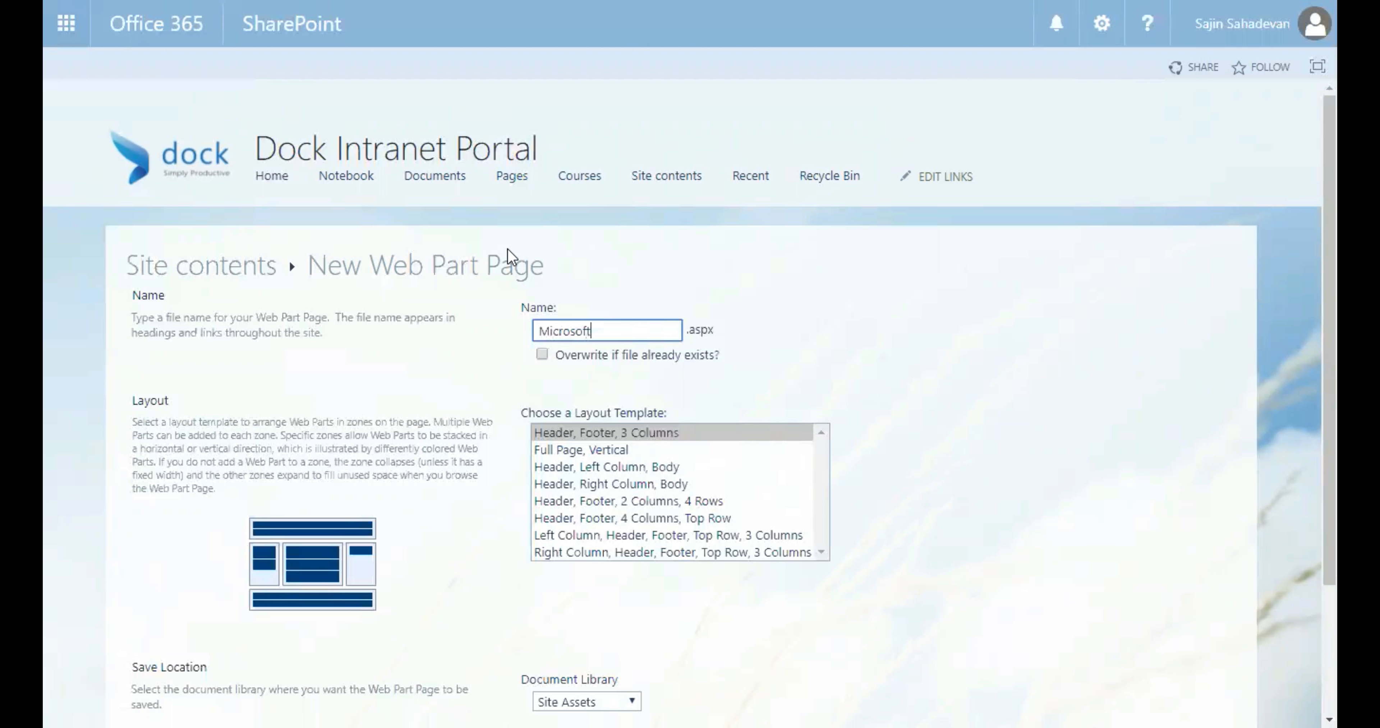
pyautogui.write('Courses')
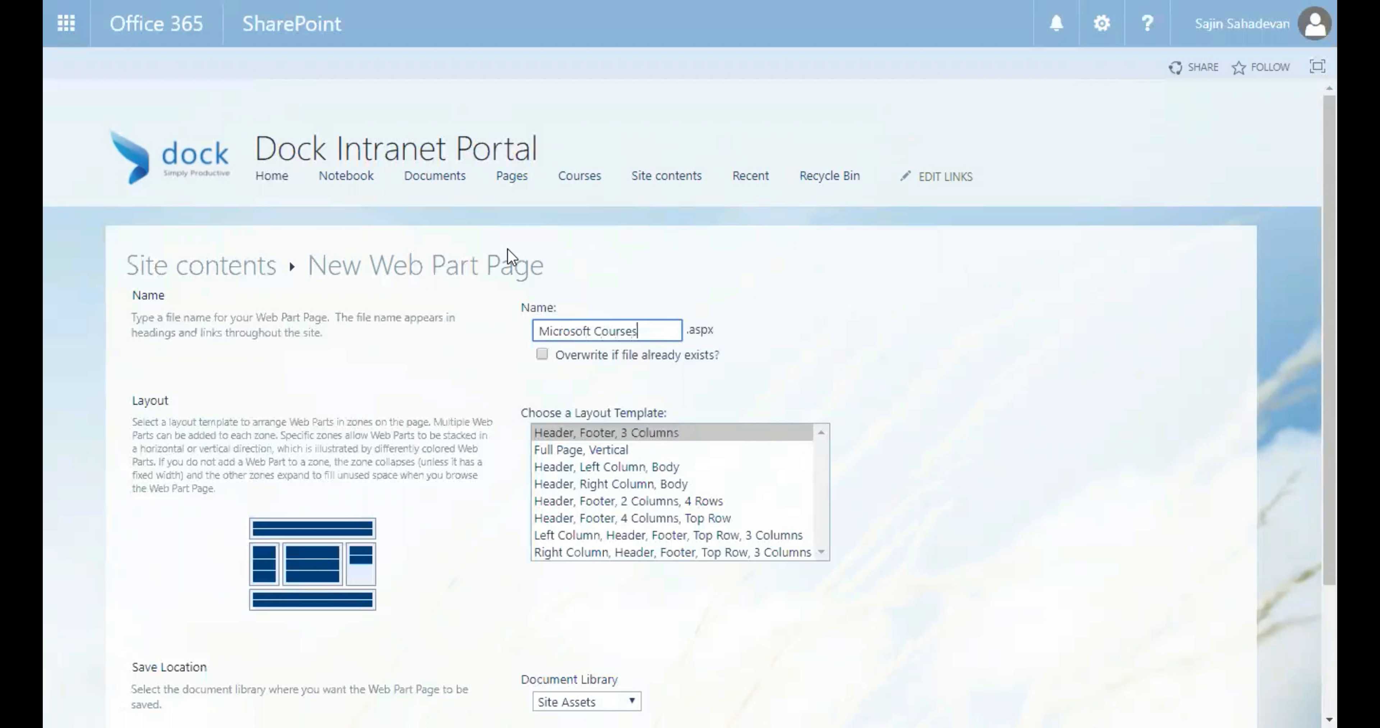
# Step: Preview several layout templates for the page and choose Full Page, Vertical
pyautogui.click(637, 452)
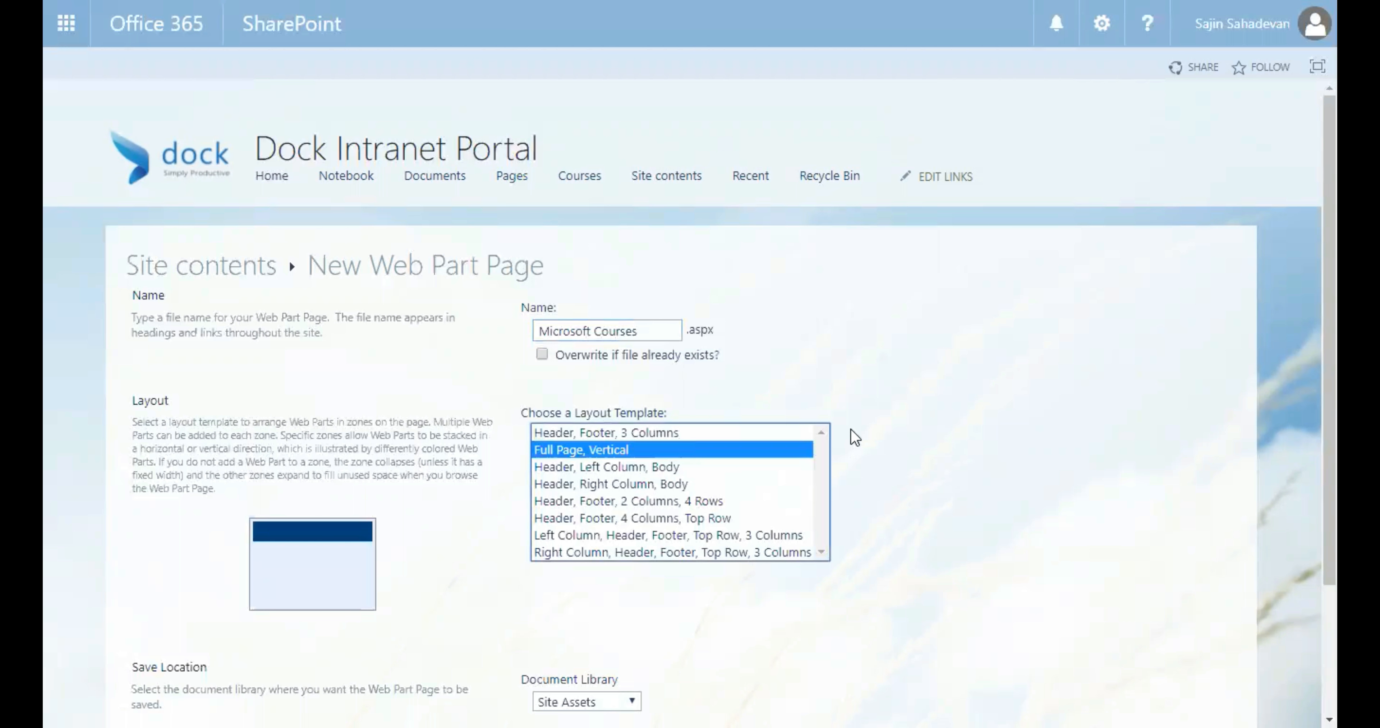
pyautogui.click(667, 470)
pyautogui.click(667, 501)
pyautogui.click(685, 433)
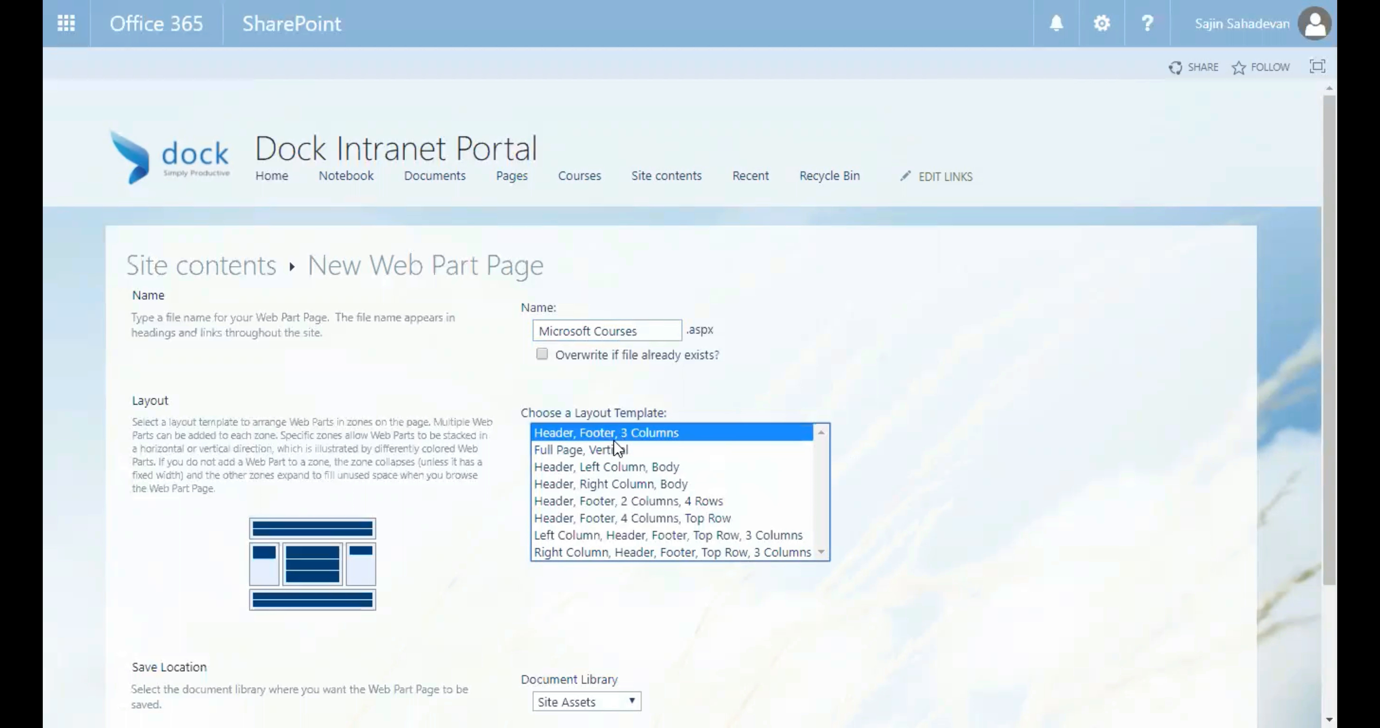
pyautogui.click(631, 552)
pyautogui.scroll(-3, 631, 552)
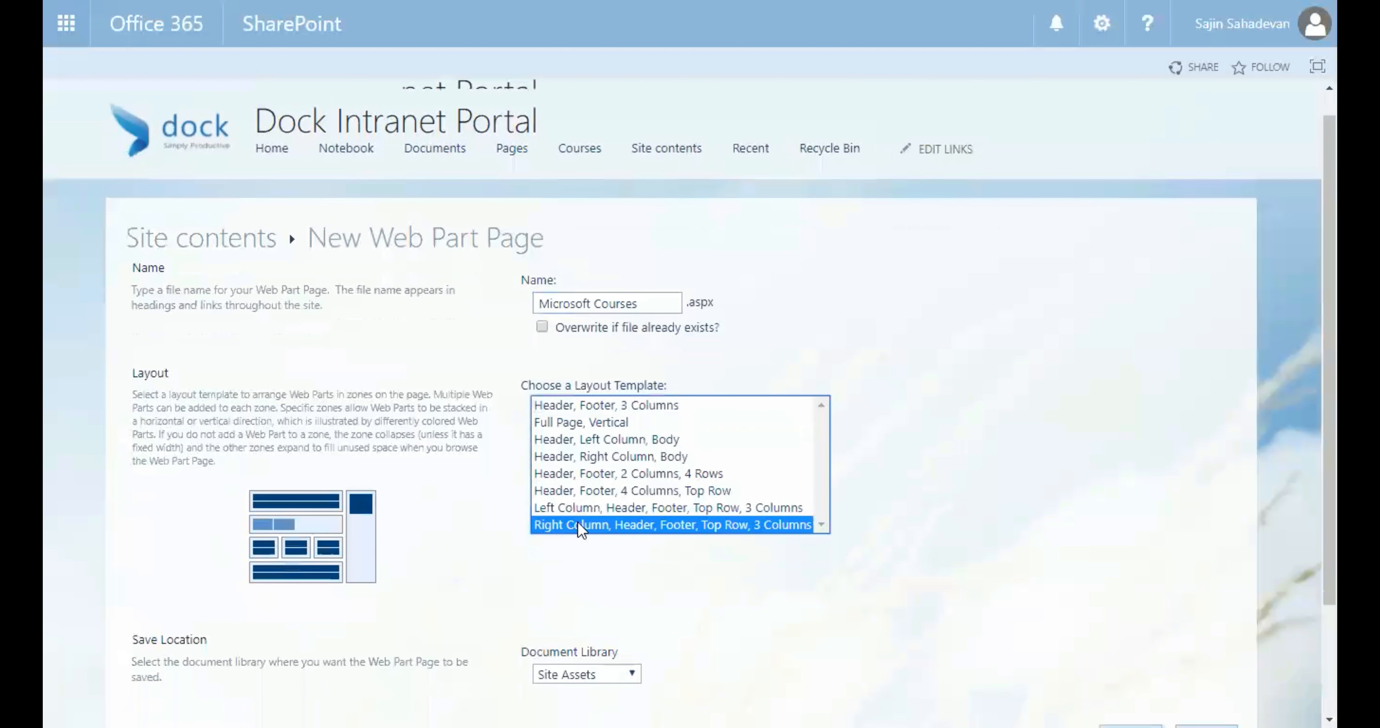
pyautogui.scroll(1, 663, 436)
pyautogui.click(616, 458)
pyautogui.click(615, 441)
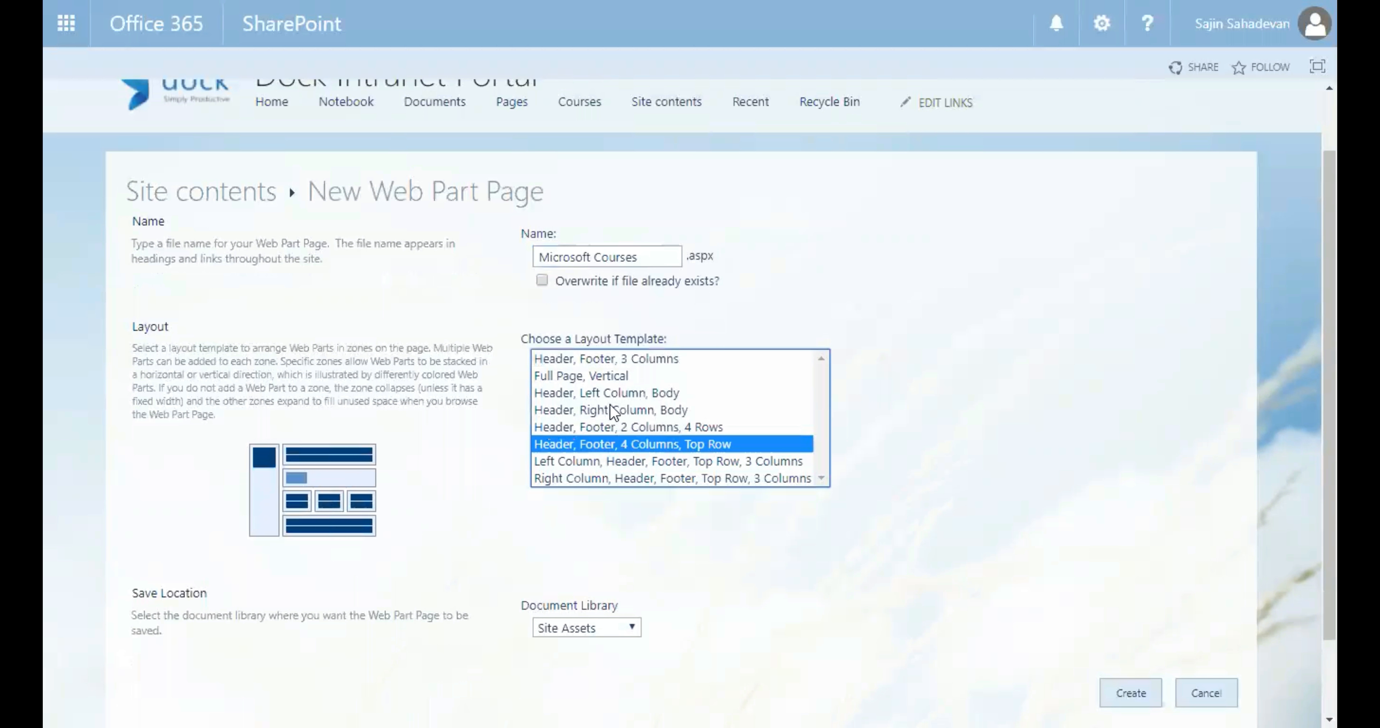
pyautogui.click(609, 406)
pyautogui.click(591, 377)
# Step: Choose Site Assets as the document library for saving the page and create it
pyautogui.scroll(-1, 621, 621)
pyautogui.scroll(-1, 626, 628)
pyautogui.click(594, 534)
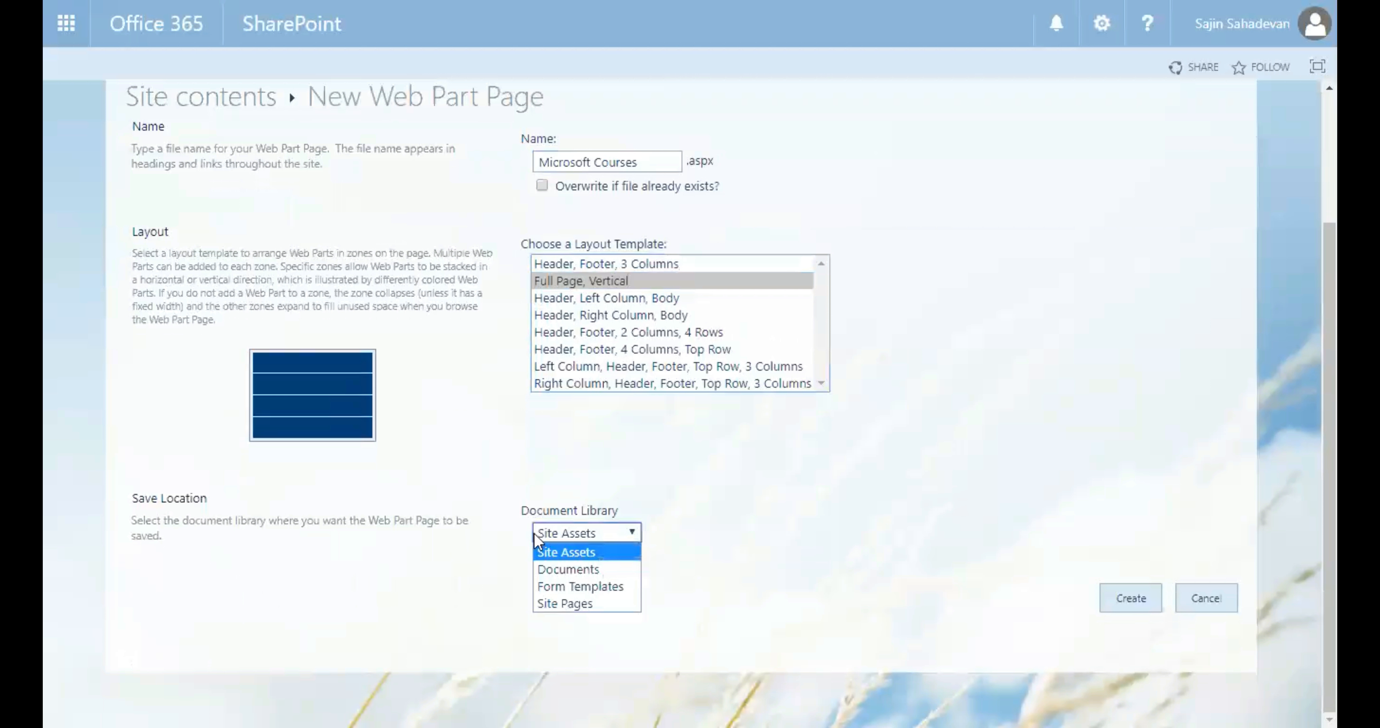
pyautogui.click(604, 554)
pyautogui.scroll(2, 913, 556)
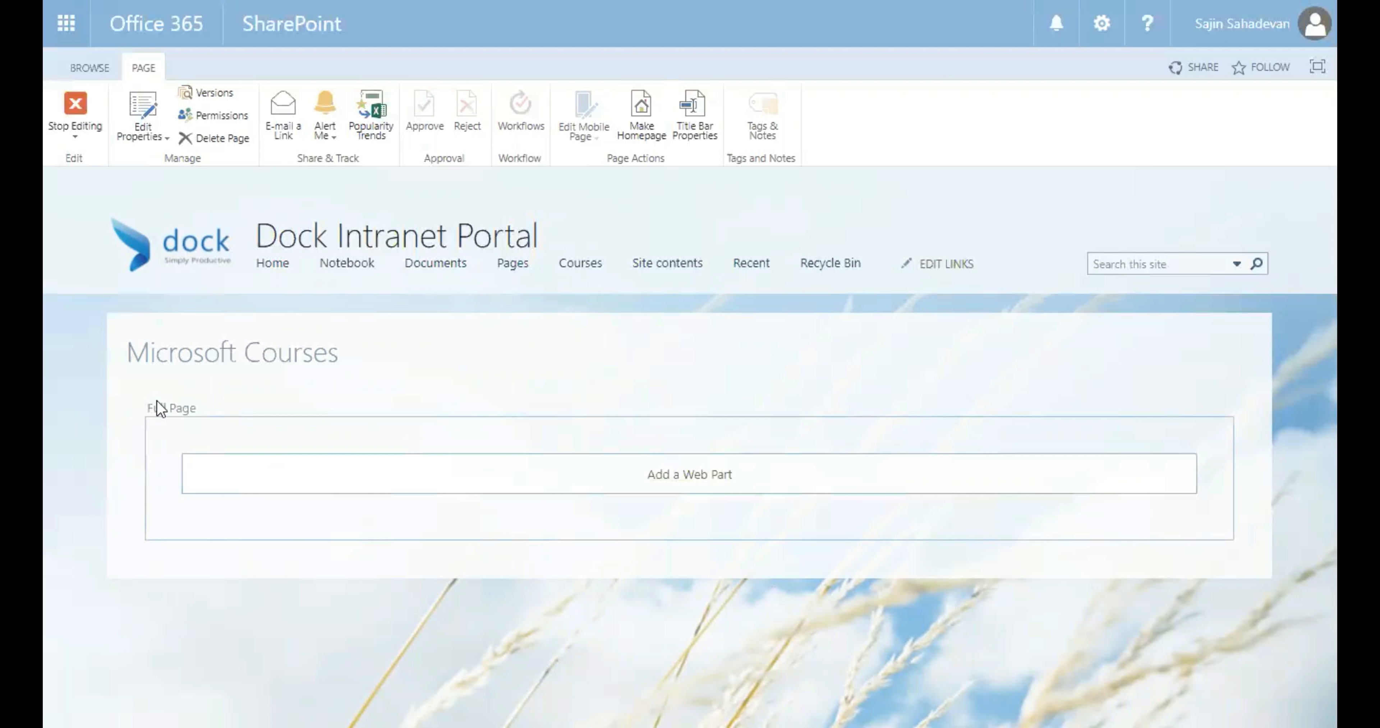
# Step: Add the Documents app as a web part in the Full Page zone
pyautogui.click(703, 477)
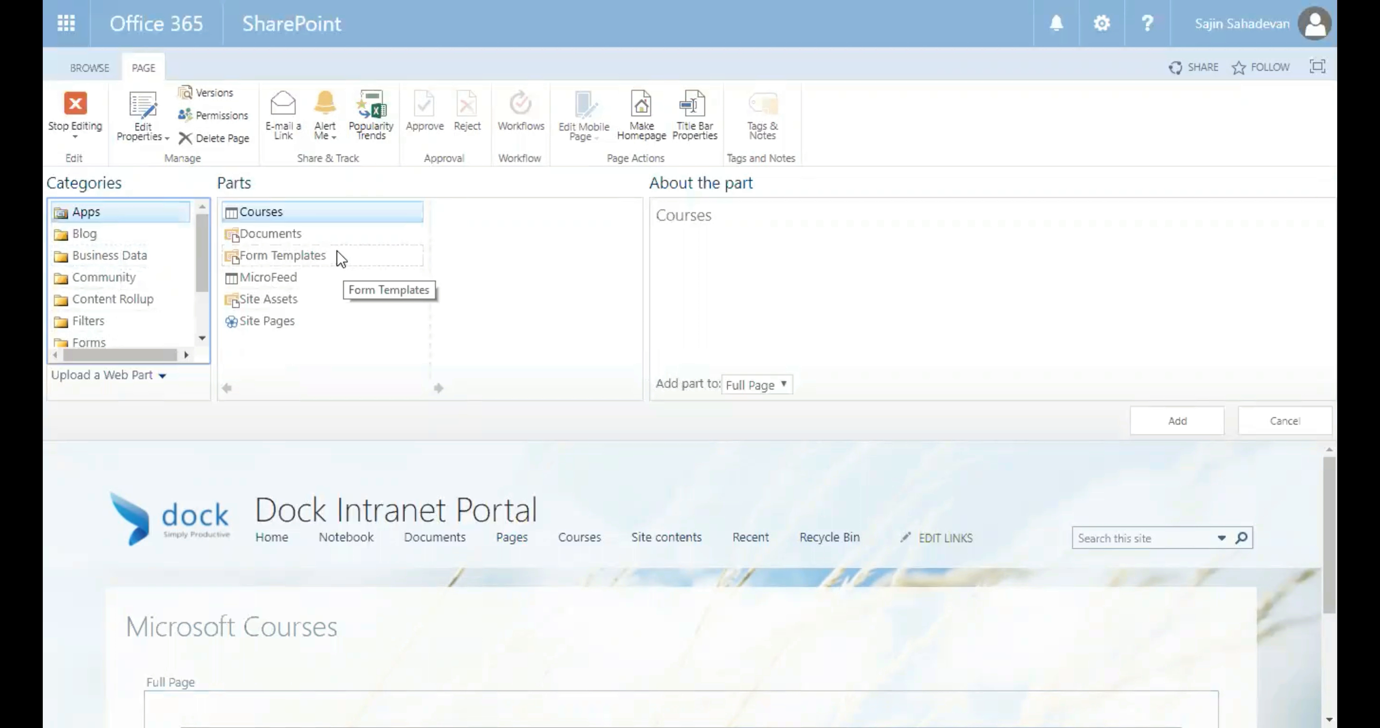
pyautogui.click(324, 241)
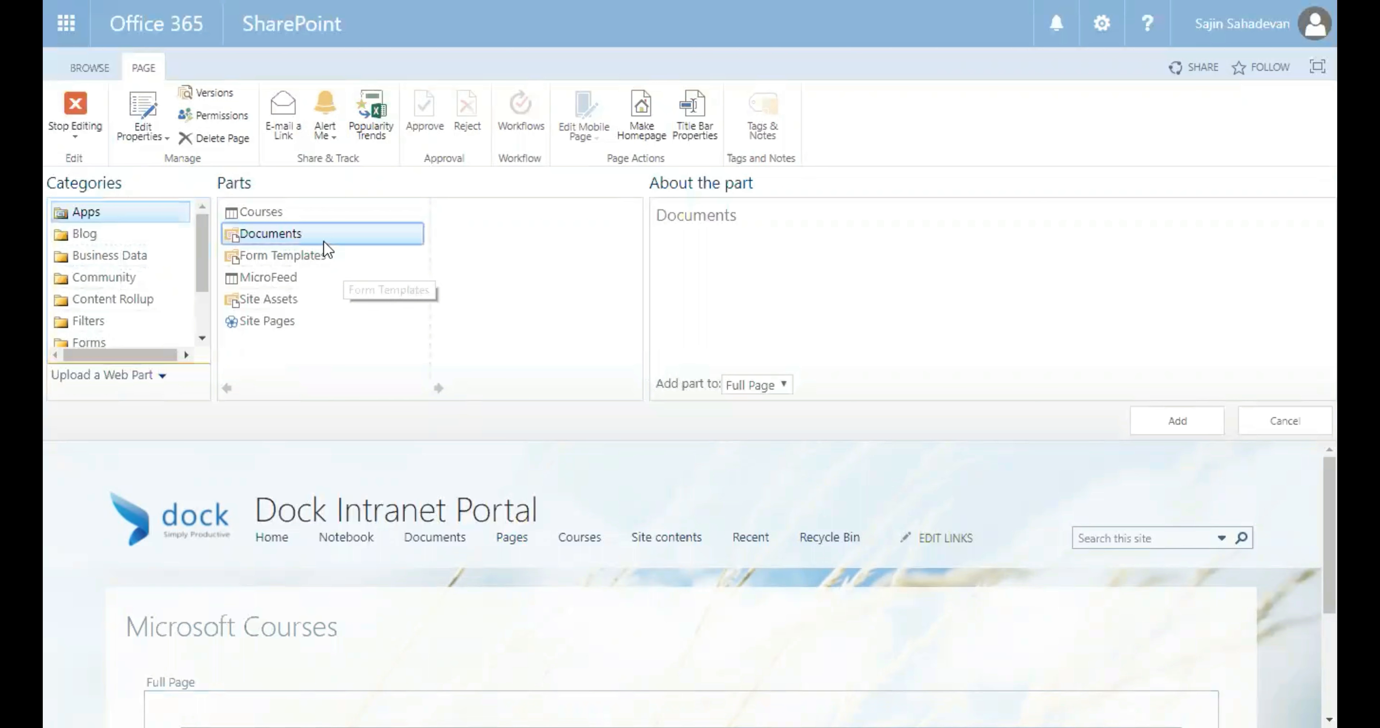
pyautogui.click(1193, 420)
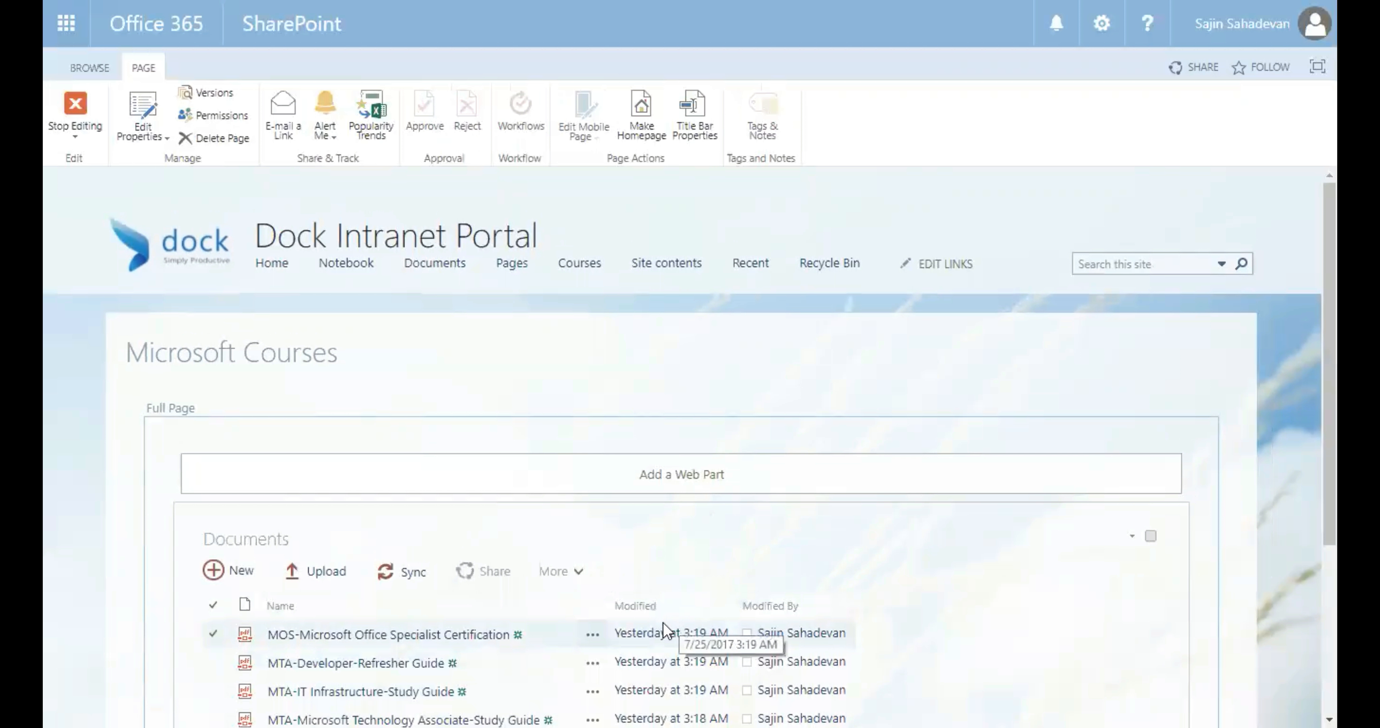
# Step: Add the Courses list as another web part in the Full Page zone
pyautogui.click(704, 477)
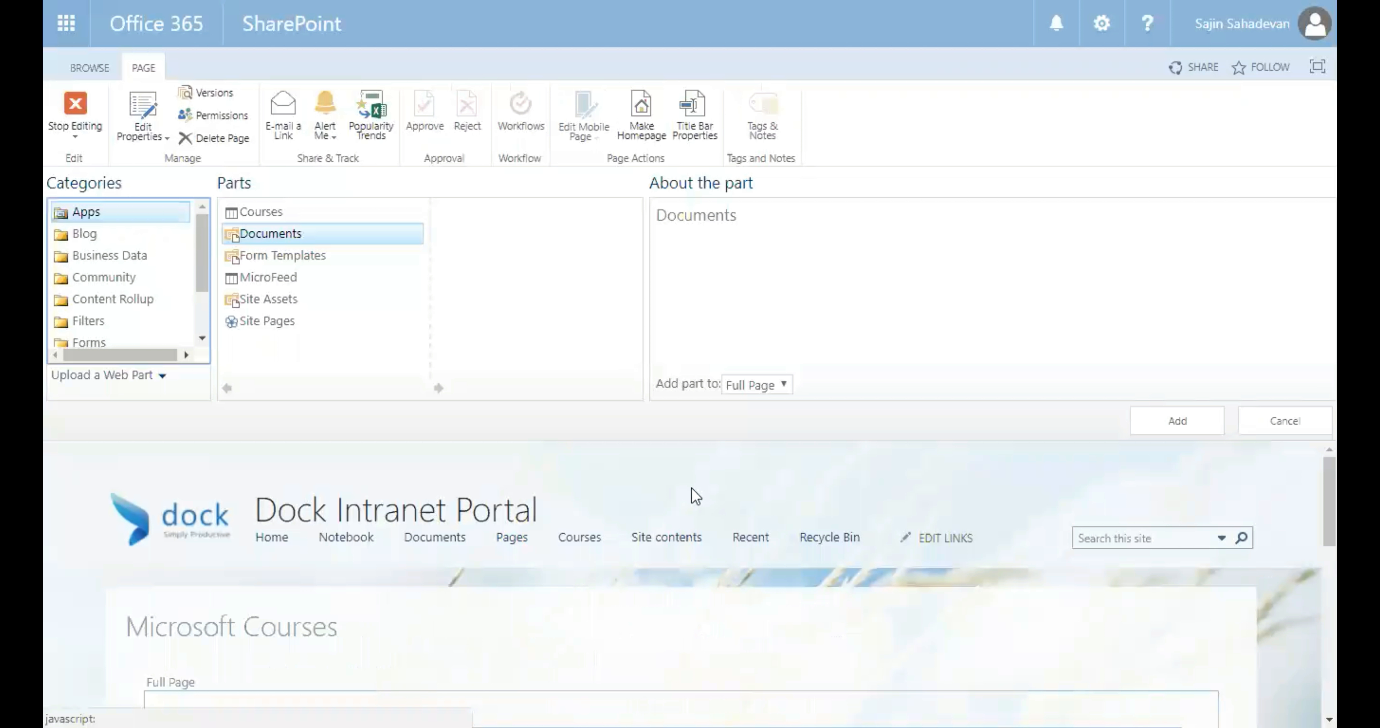
pyautogui.click(313, 214)
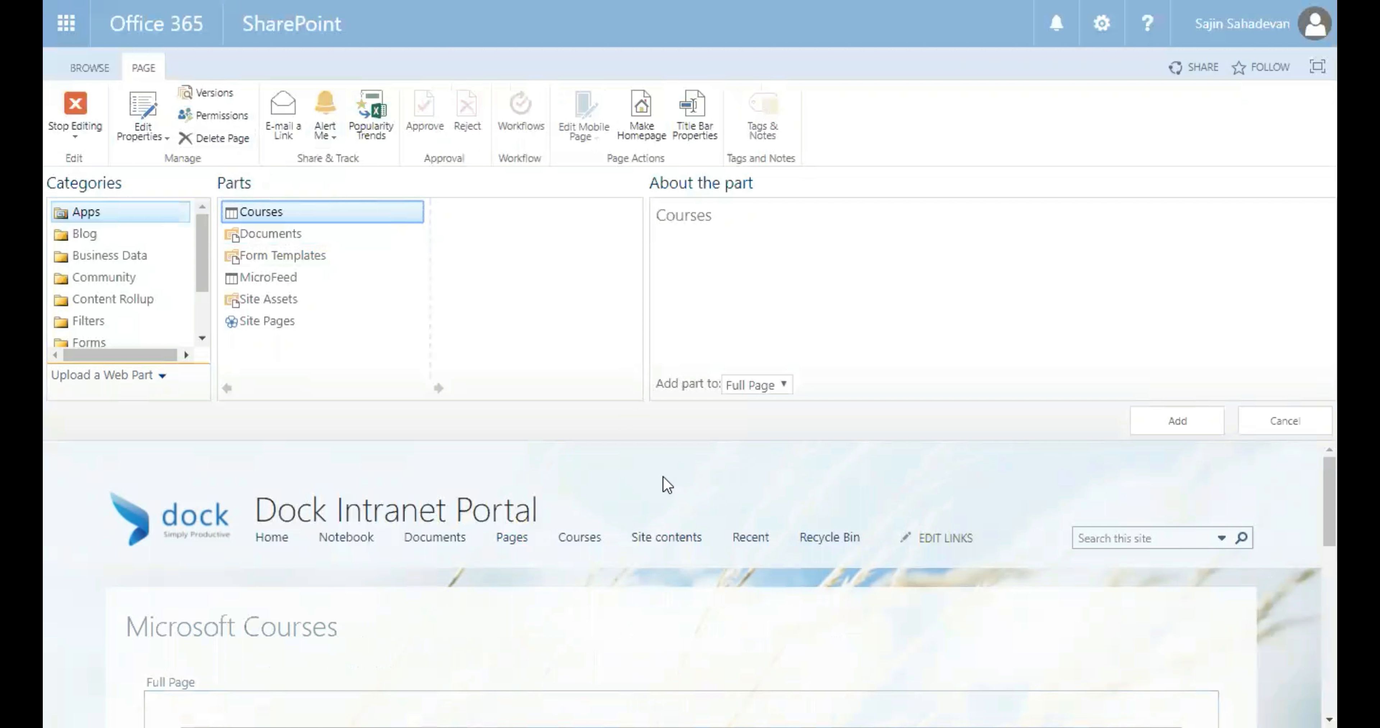
pyautogui.click(1185, 424)
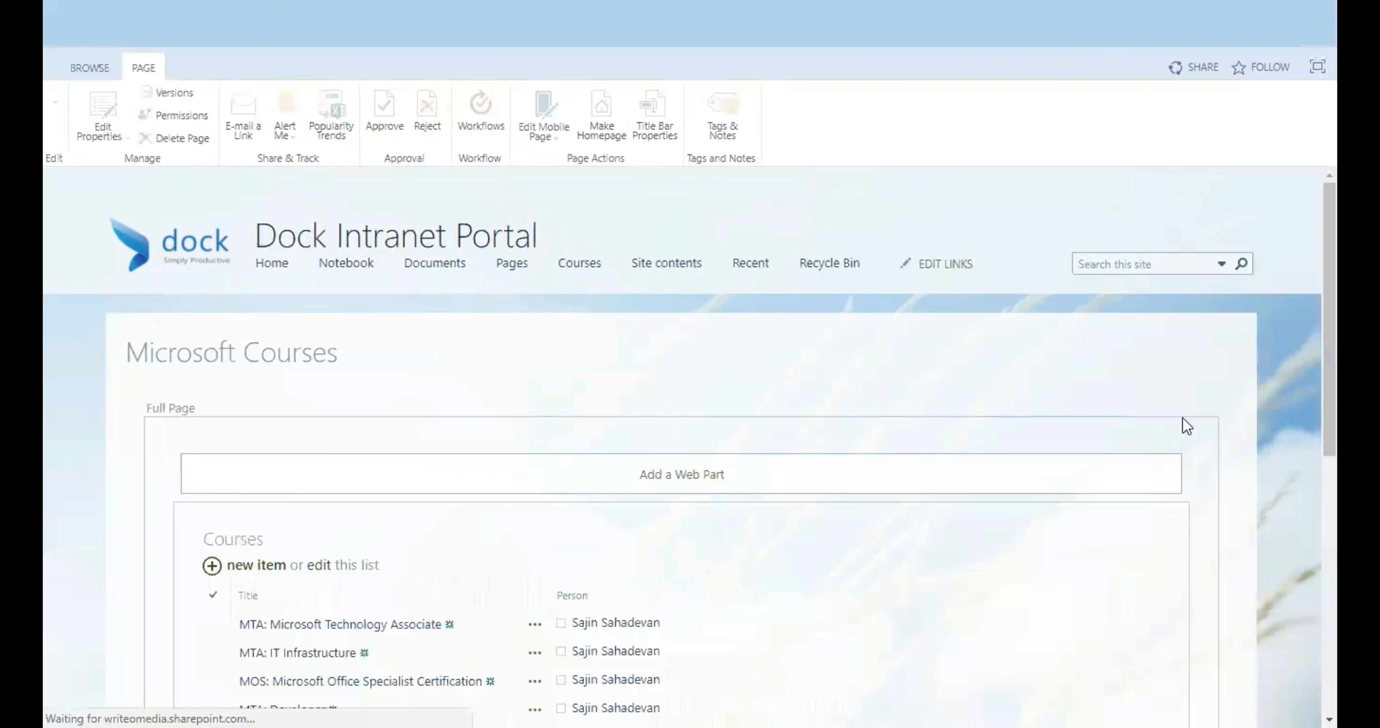
# Step: Check both web parts, stop editing the Microsoft Courses page and switch it to the browse view
pyautogui.scroll(-8, 1182, 417)
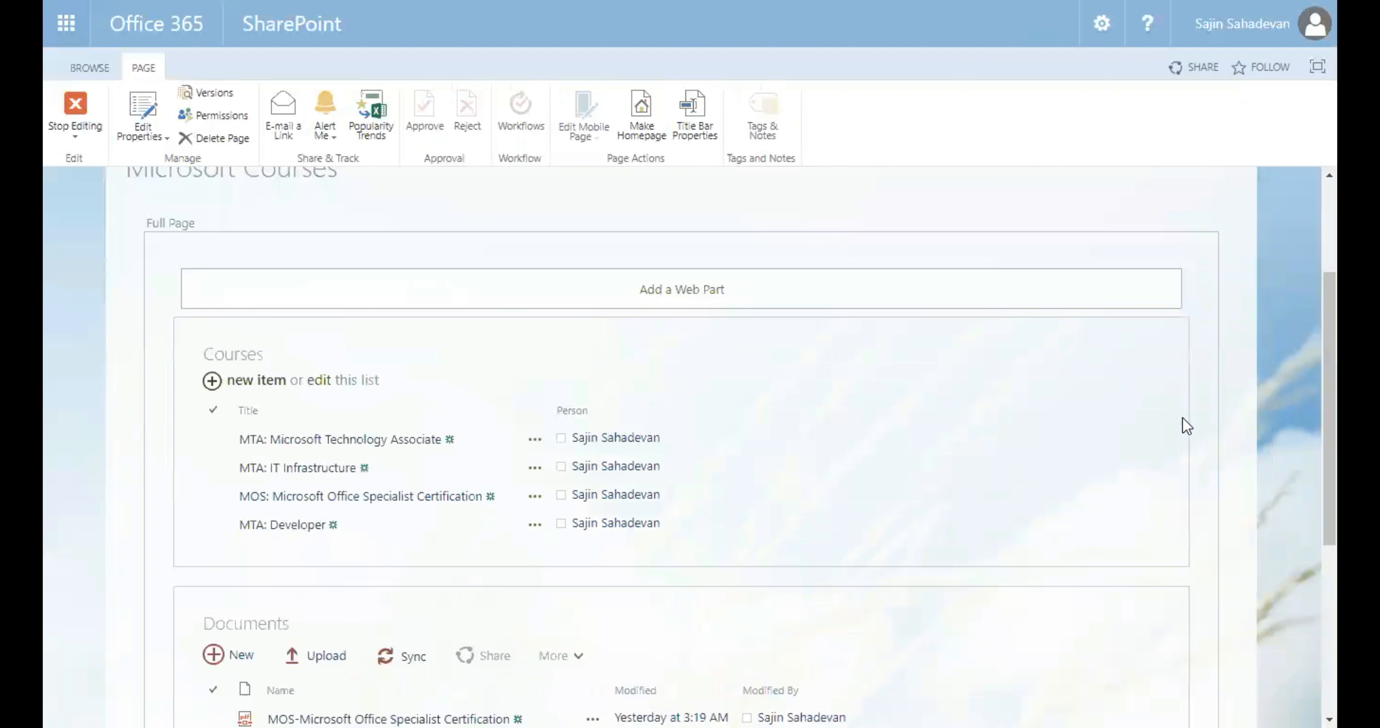
pyautogui.scroll(3, 812, 415)
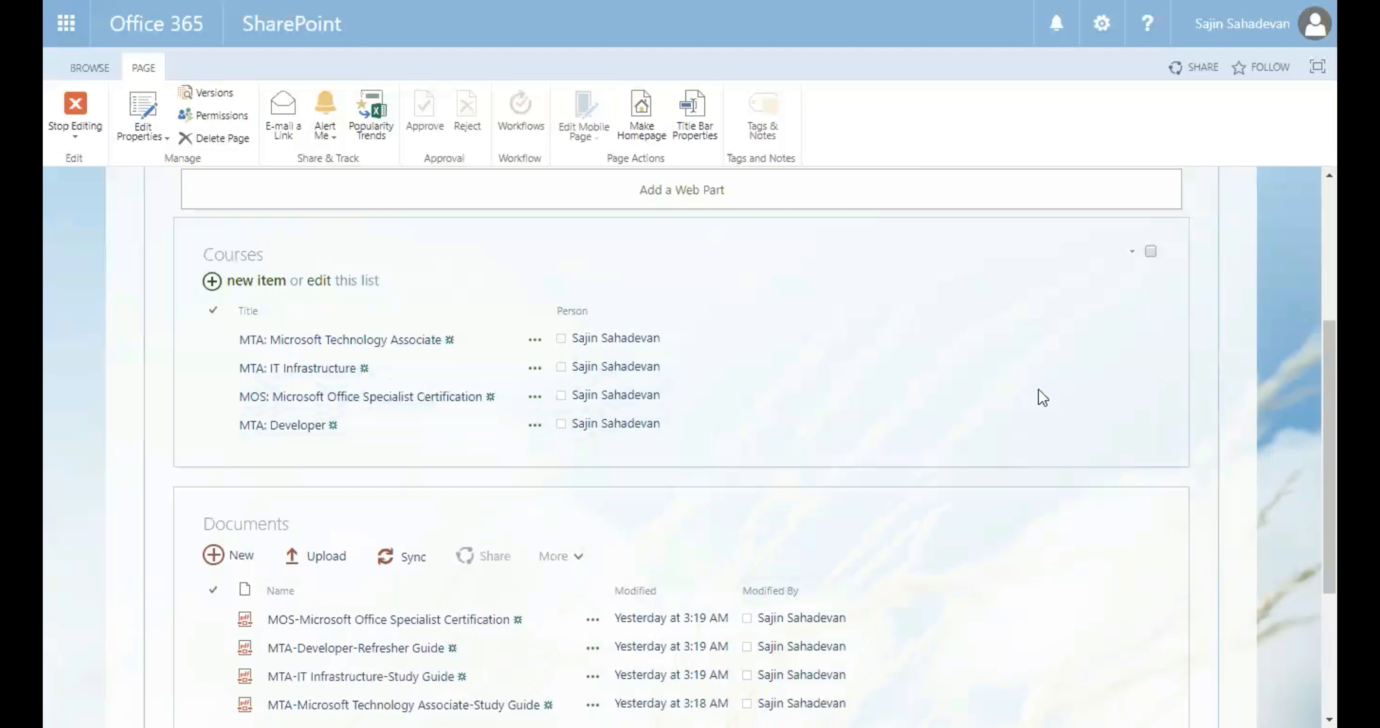
pyautogui.scroll(2, 1038, 389)
pyautogui.scroll(3, 1041, 430)
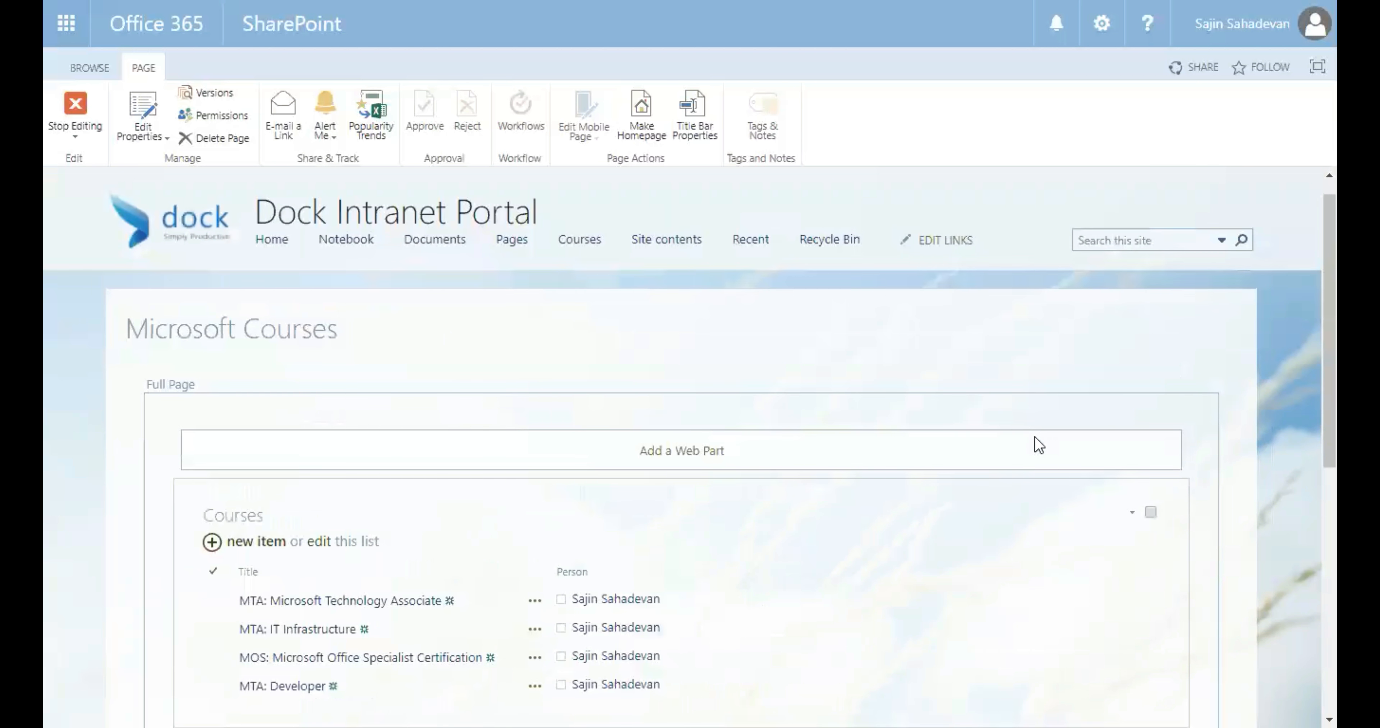
pyautogui.click(75, 107)
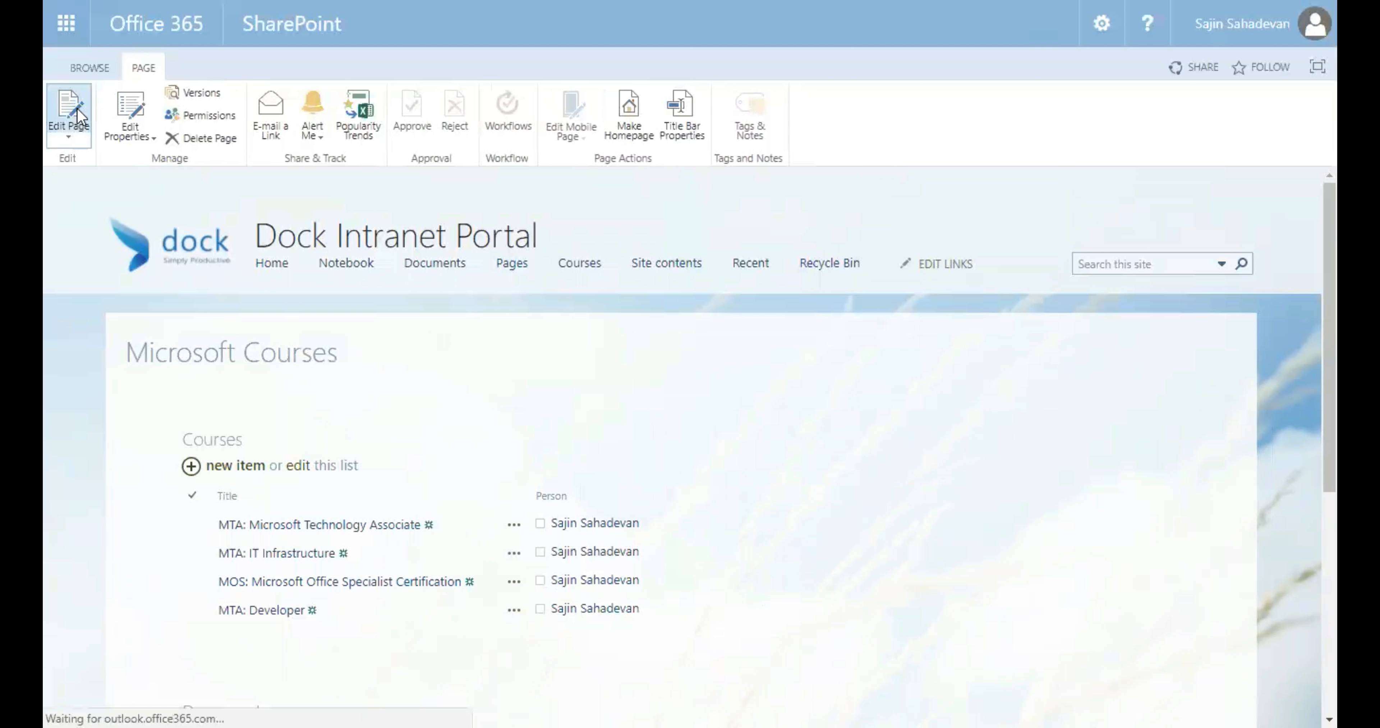
pyautogui.click(88, 67)
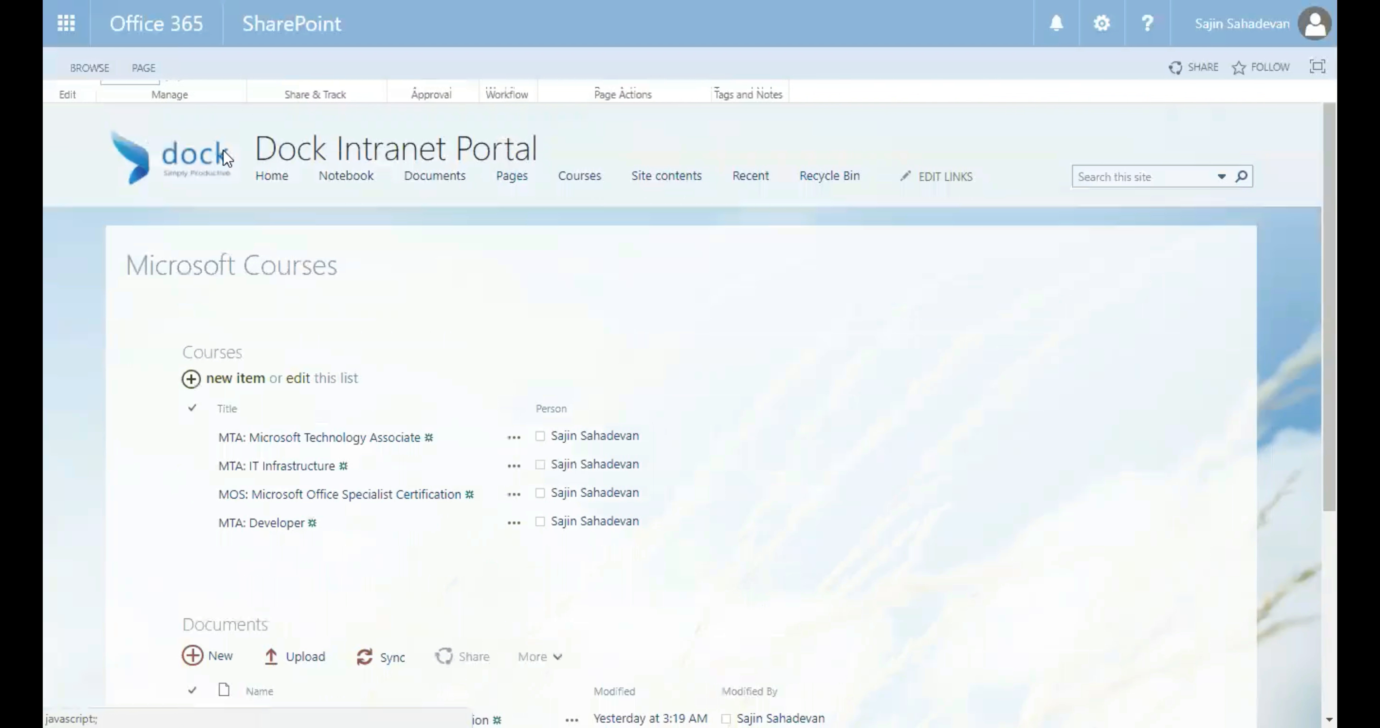
# Step: Examine the Courses list and the Documents library on the page, including the area for uploading files
pyautogui.scroll(-3, 951, 396)
pyautogui.scroll(3, 949, 400)
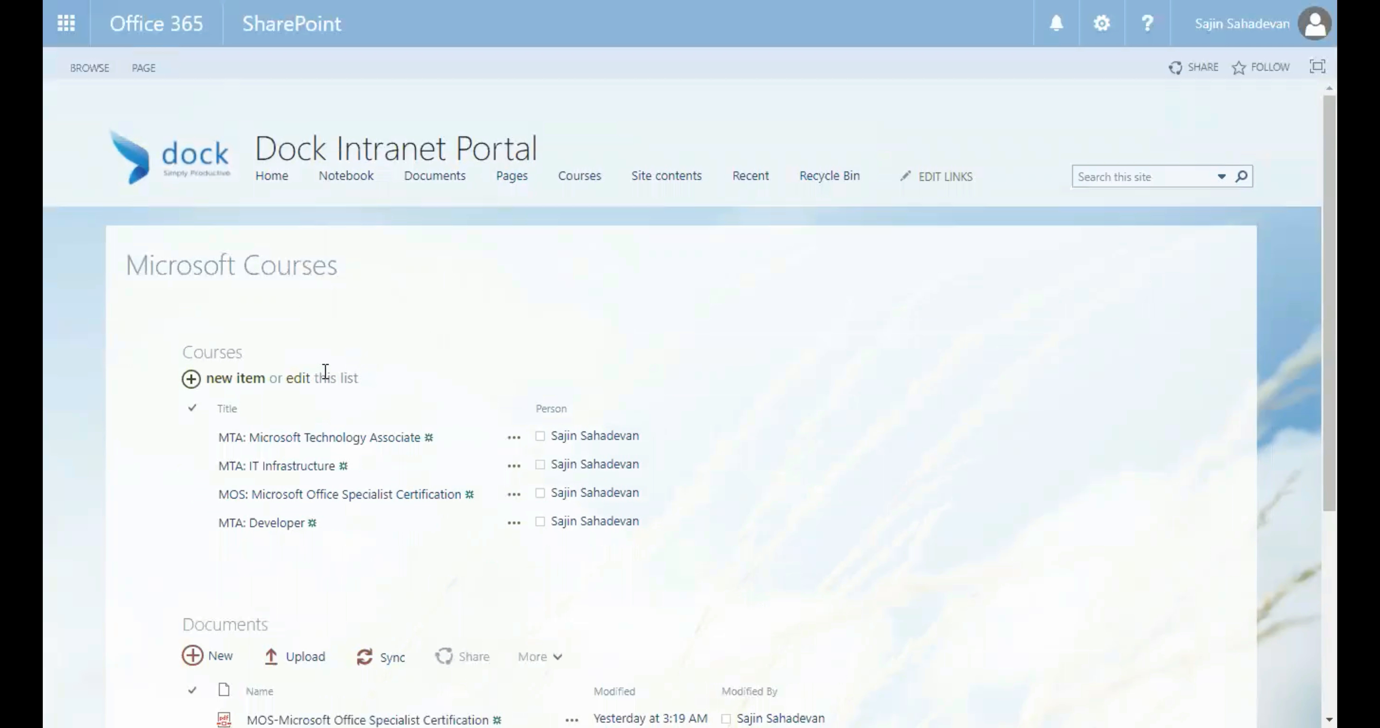
pyautogui.scroll(-3, 533, 452)
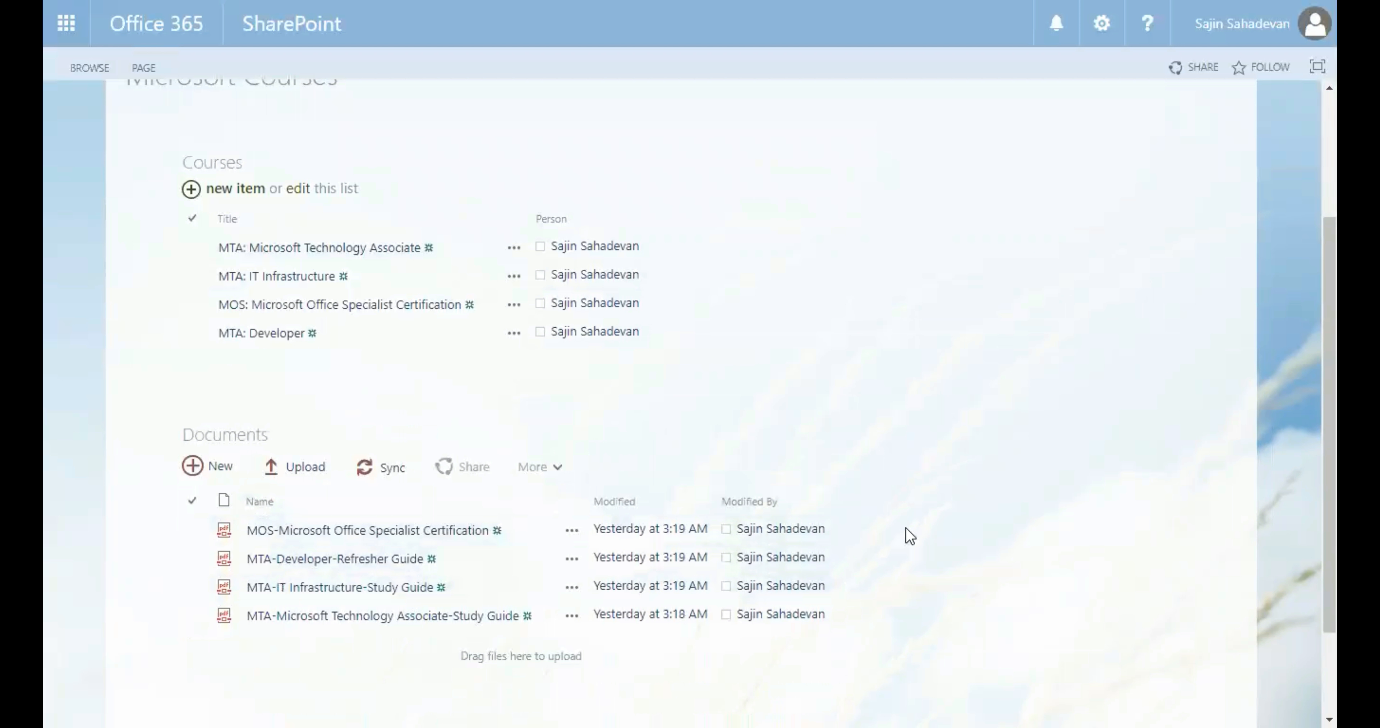
pyautogui.scroll(3, 888, 459)
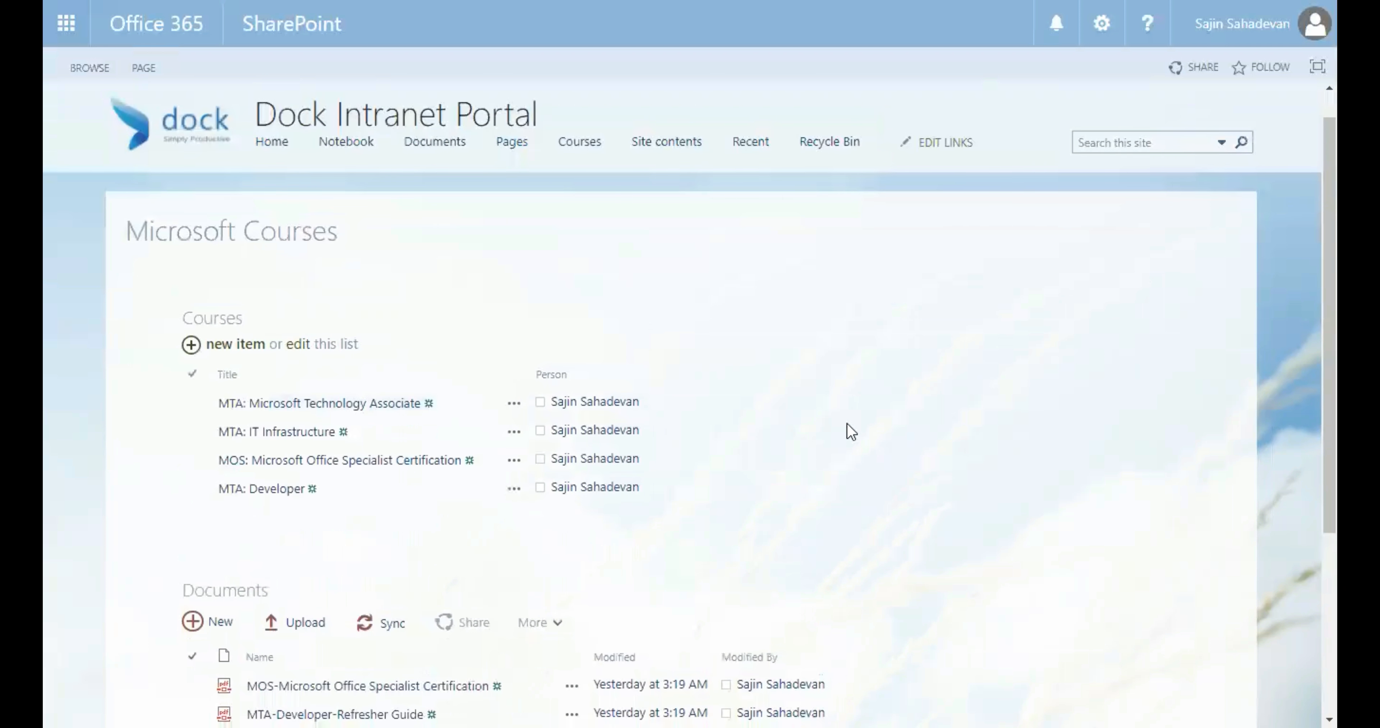
pyautogui.scroll(-2, 754, 435)
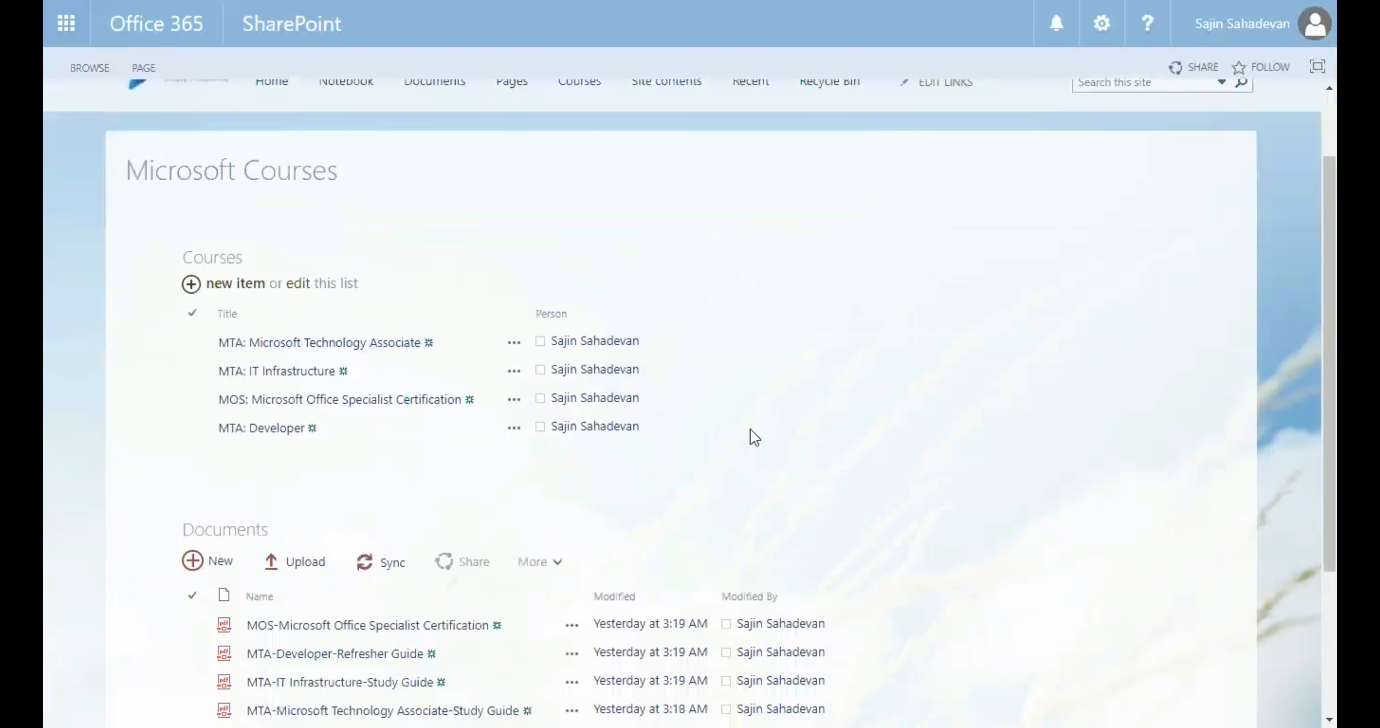
pyautogui.scroll(2, 305, 369)
pyautogui.scroll(-5, 402, 444)
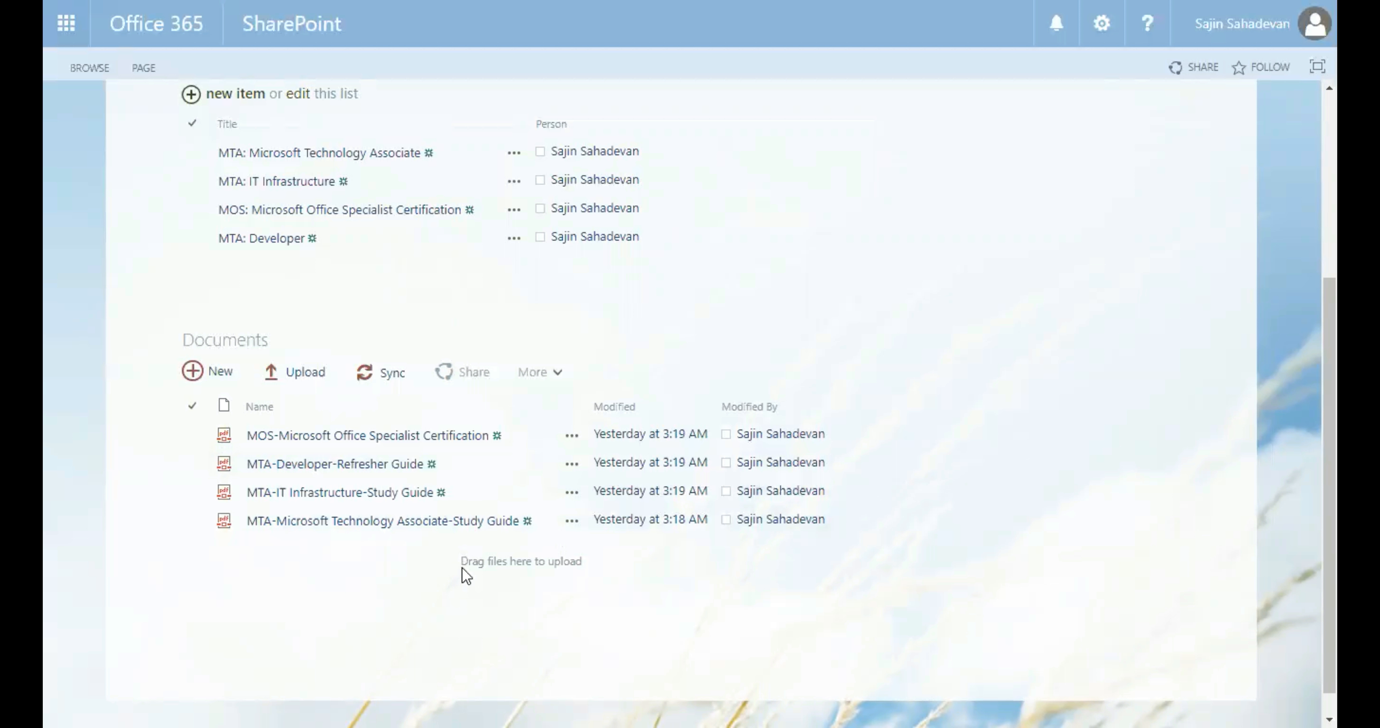
pyautogui.moveTo(458, 561); pyautogui.dragTo(622, 561)
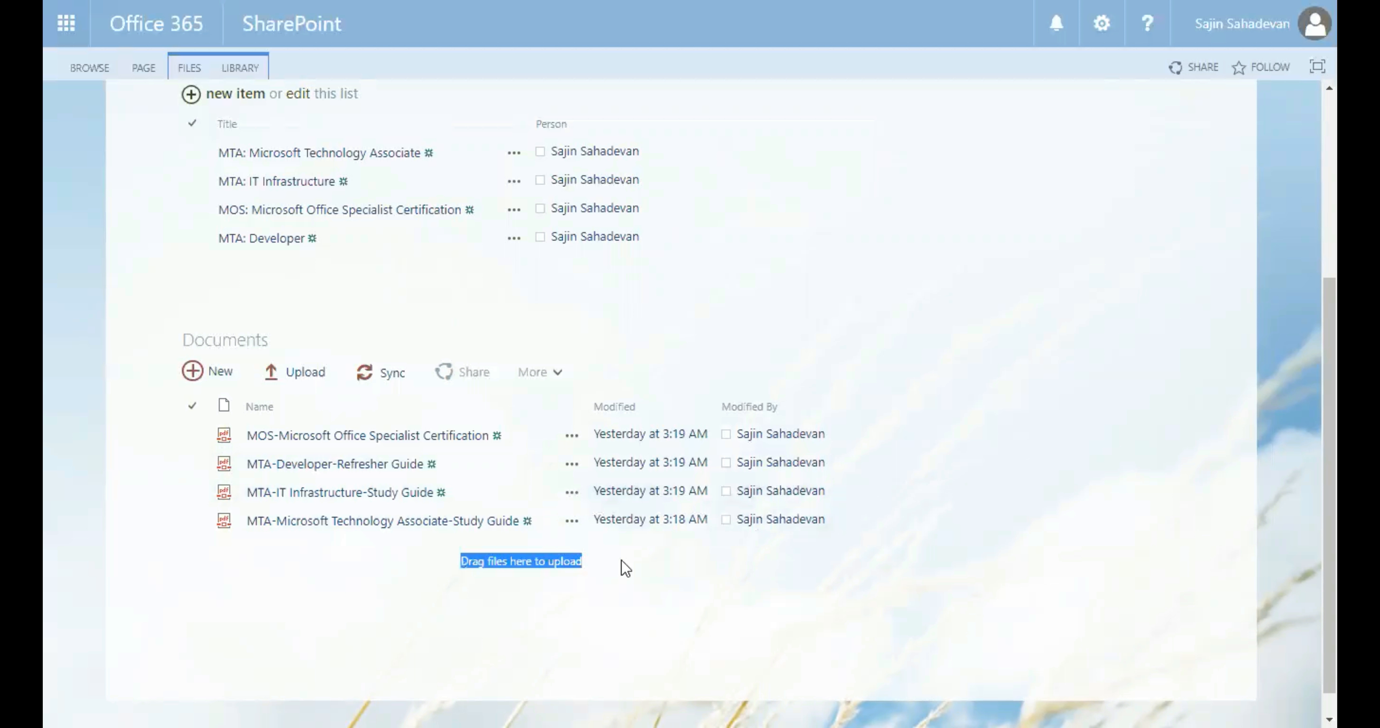
pyautogui.click(588, 602)
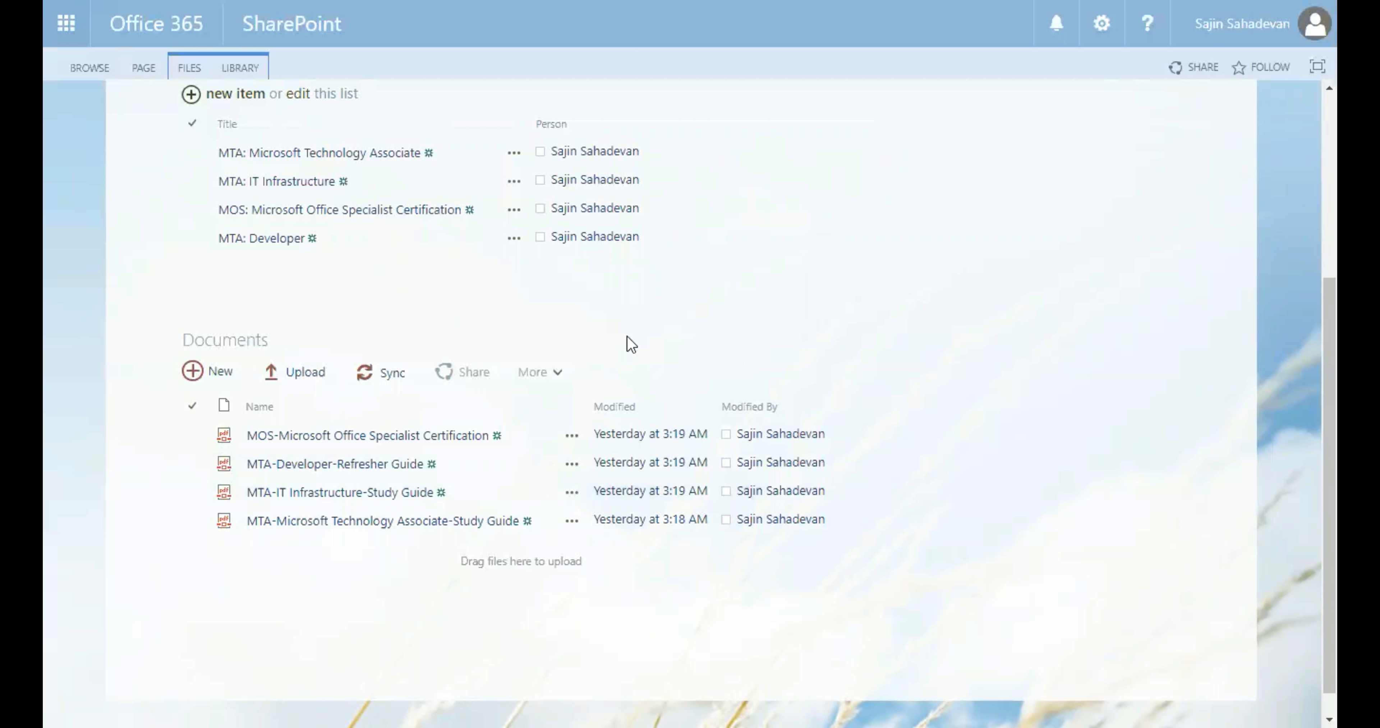
pyautogui.scroll(1, 685, 381)
pyautogui.scroll(4, 685, 380)
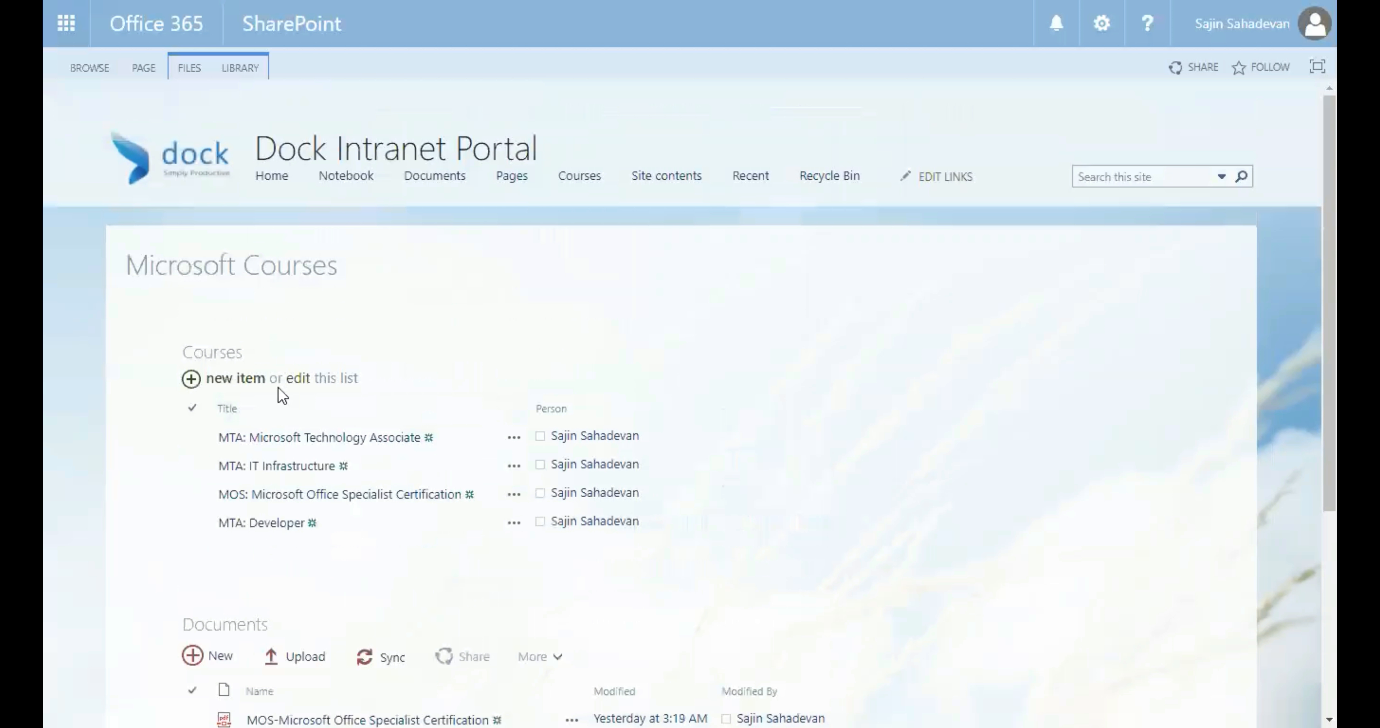
pyautogui.scroll(-5, 321, 423)
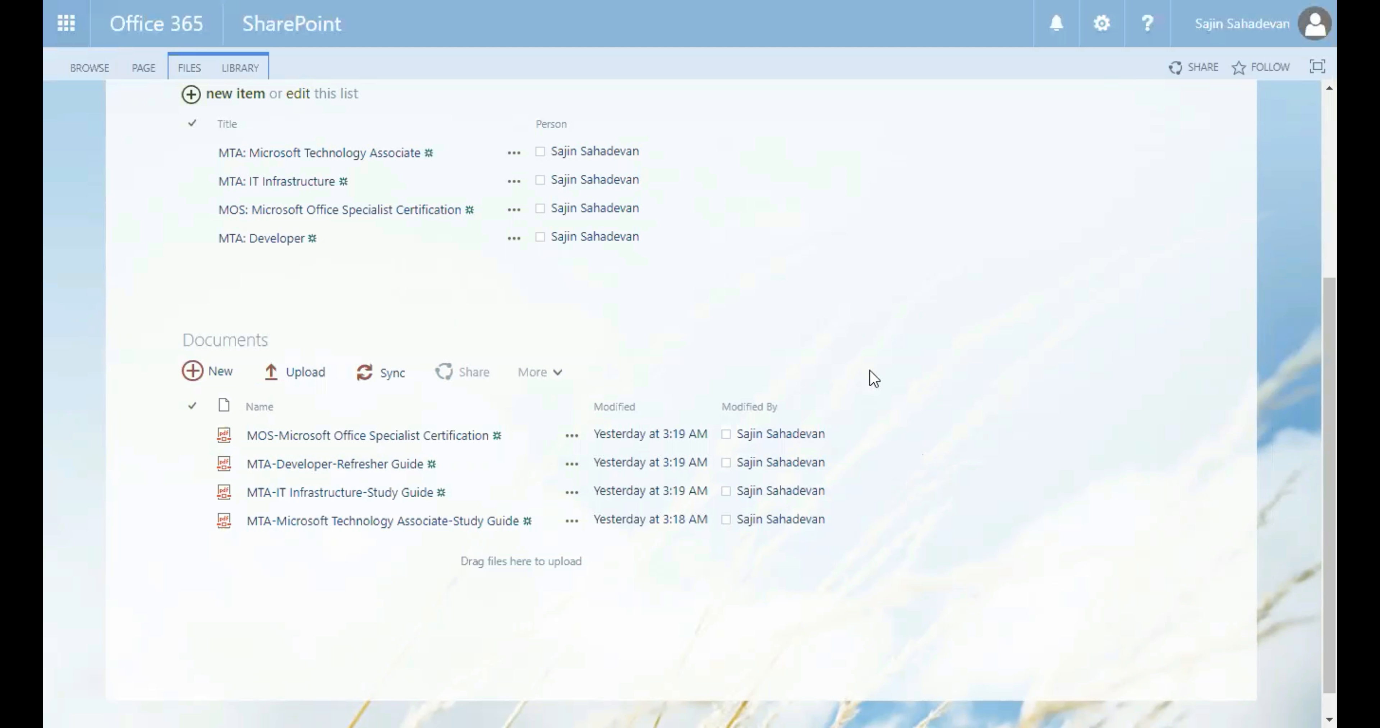
# Step: Open the Microsoft Courses page for editing
pyautogui.scroll(5, 868, 375)
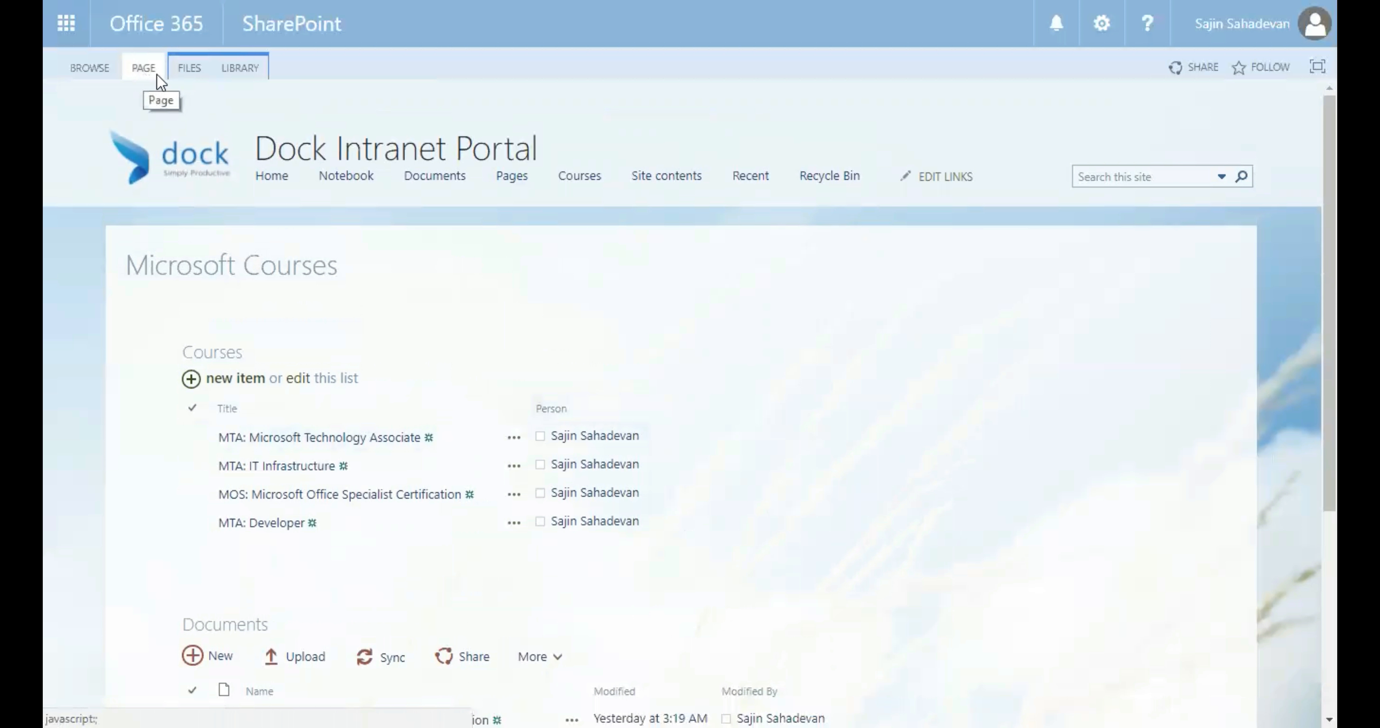
pyautogui.click(190, 63)
pyautogui.click(143, 68)
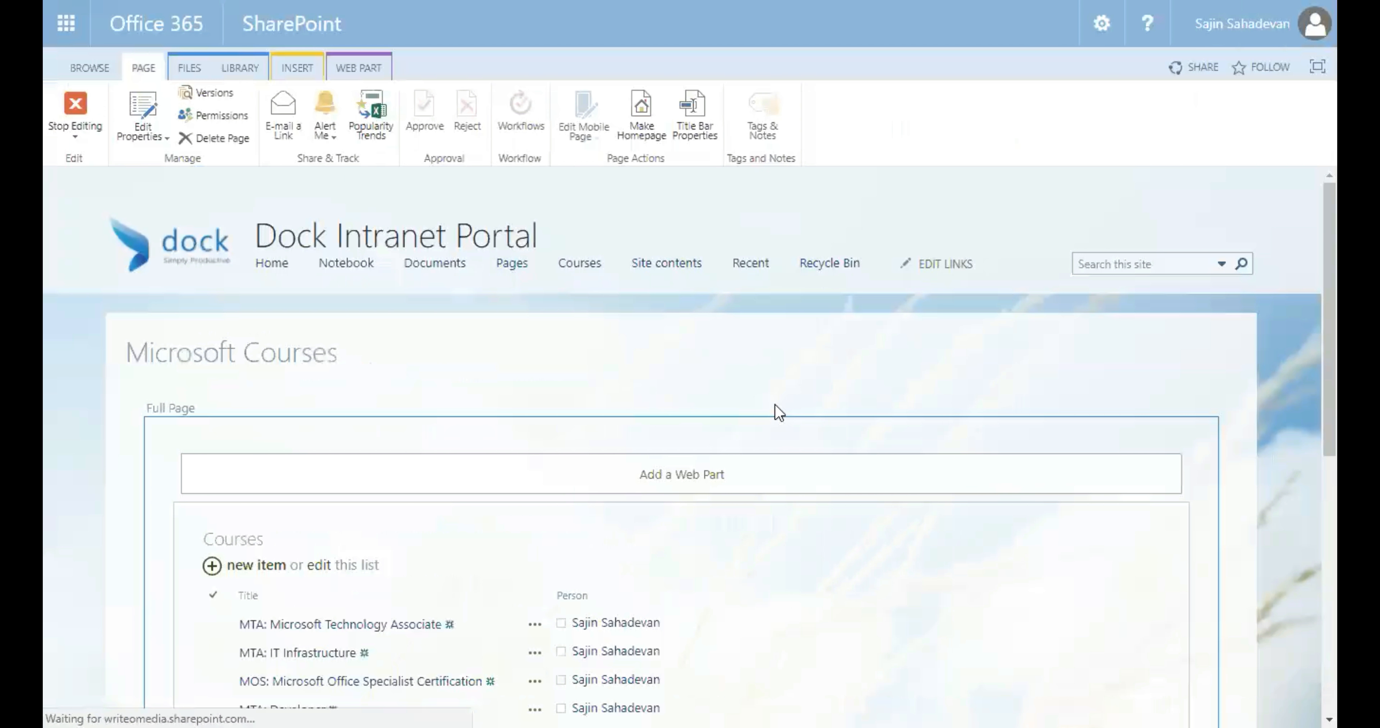
# Step: Delete the Courses web part from the Full Page zone and stop editing the page
pyautogui.scroll(-3, 471, 377)
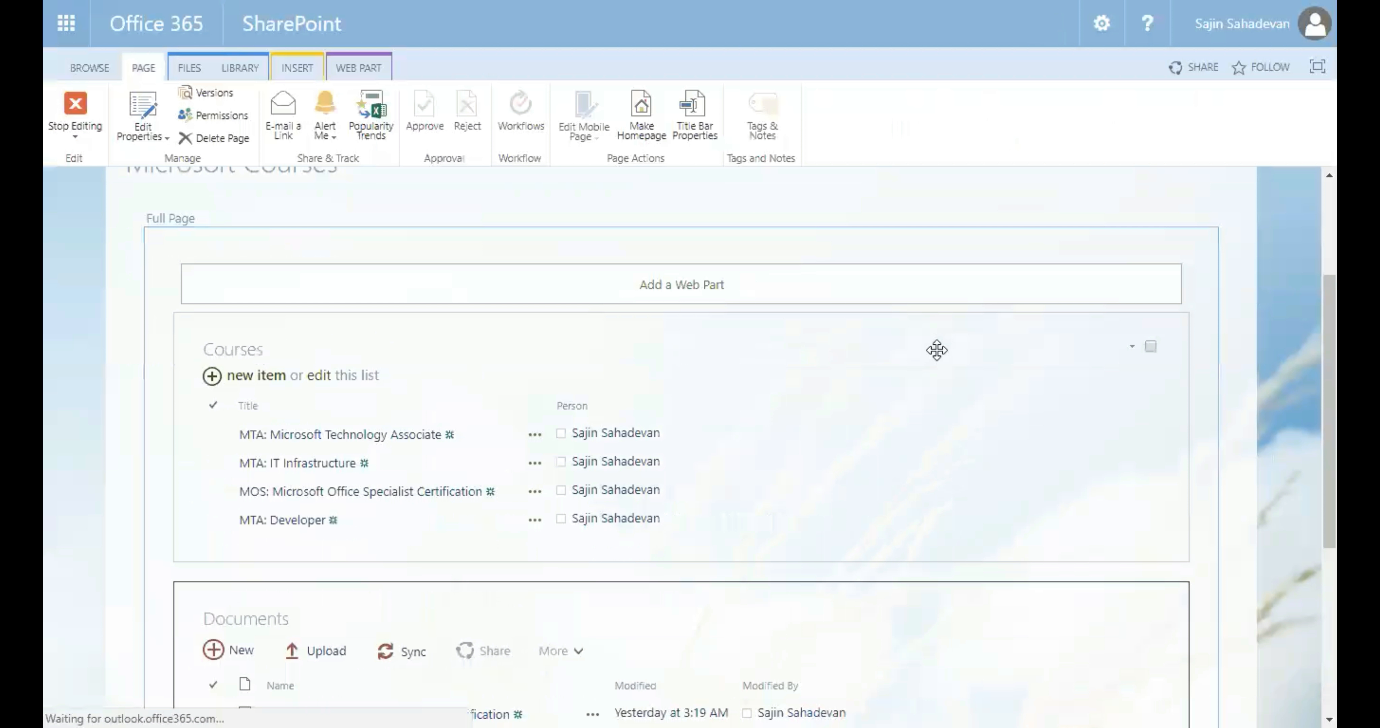
pyautogui.click(1132, 346)
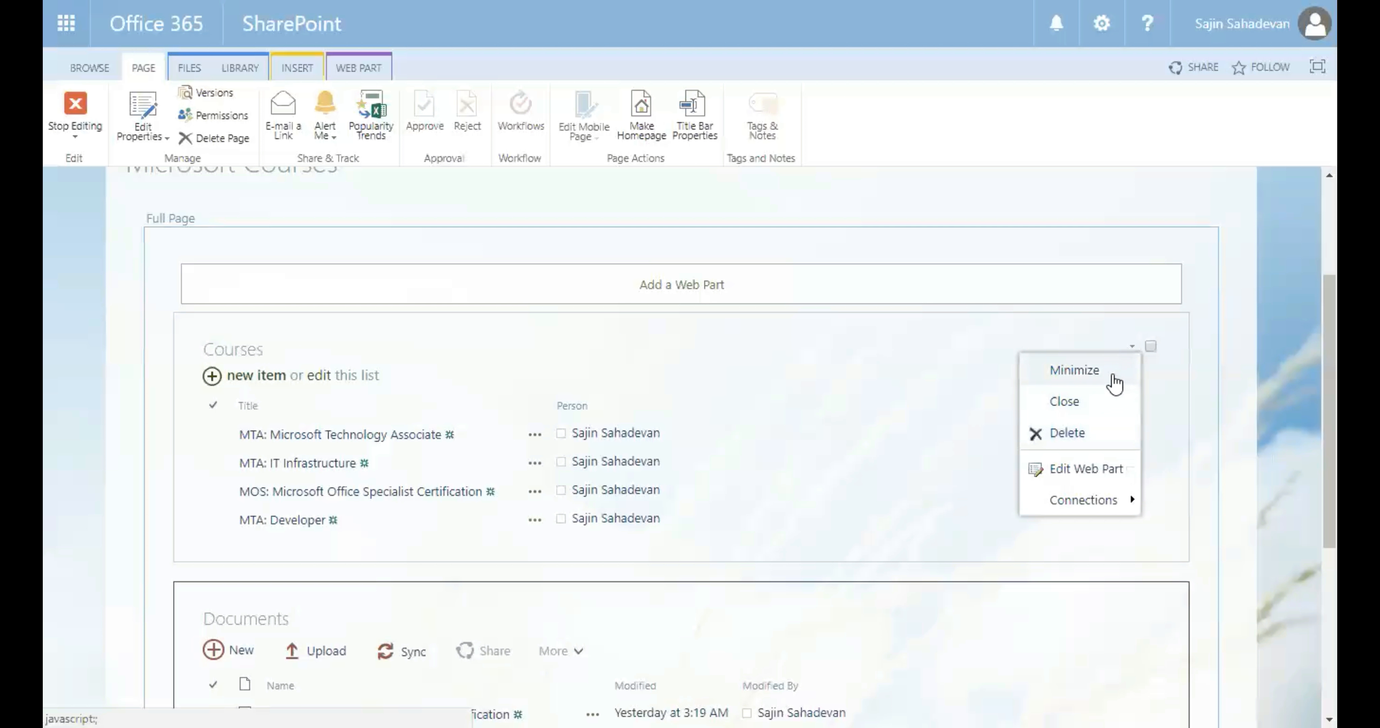
pyautogui.moveTo(1119, 509)
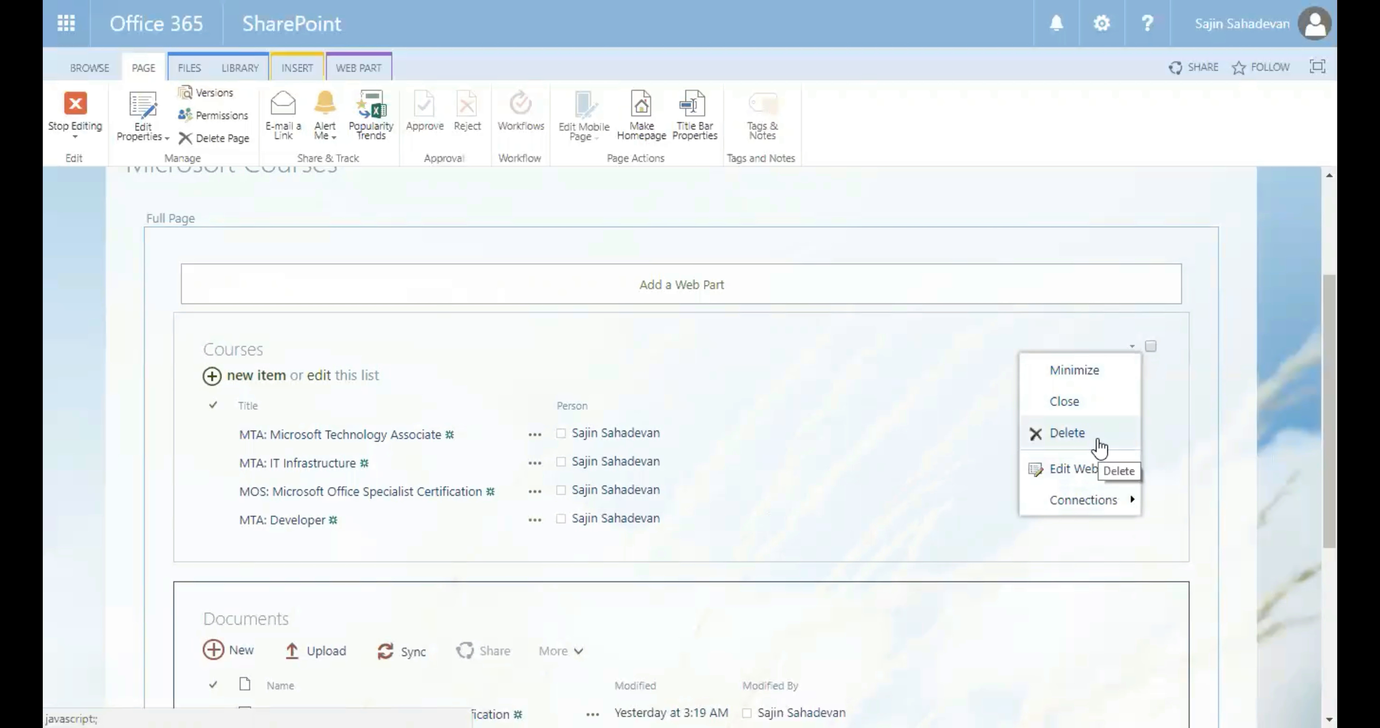
pyautogui.scroll(2, 1099, 447)
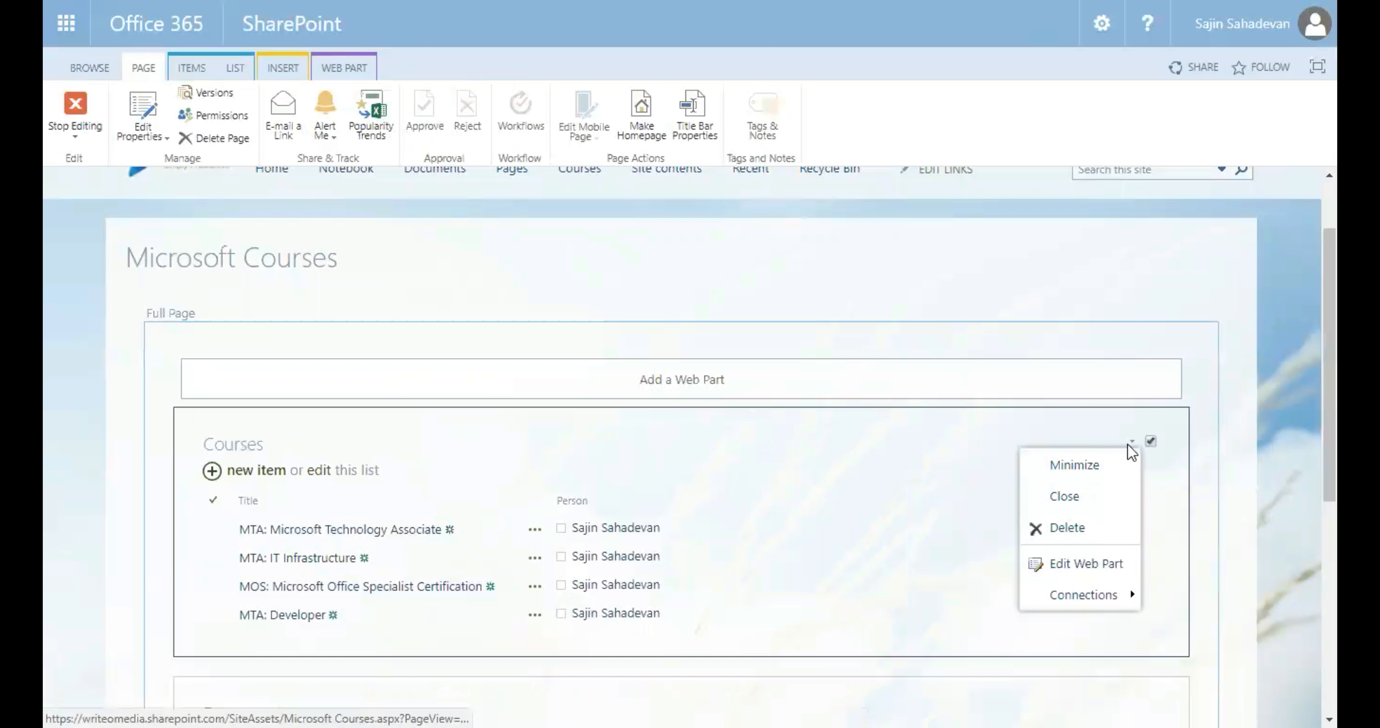
pyautogui.click(1087, 536)
pyautogui.click(783, 108)
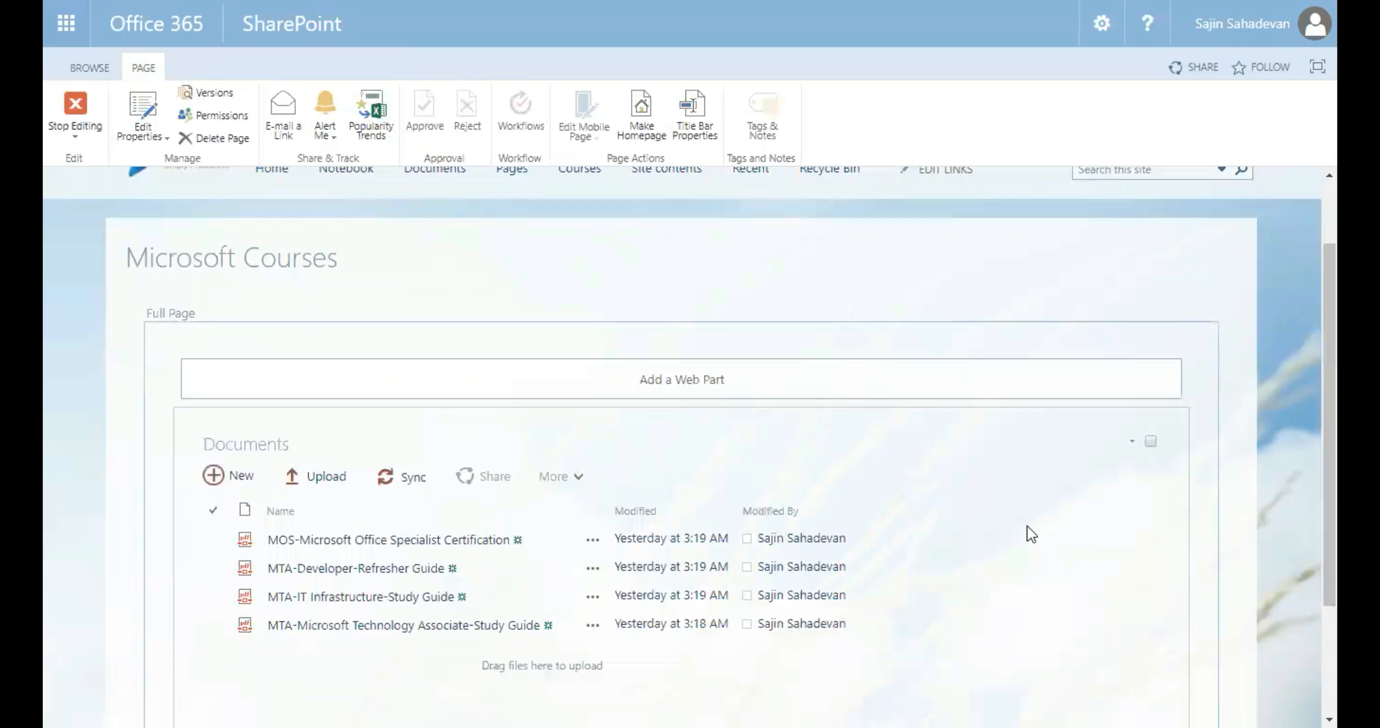
pyautogui.click(81, 125)
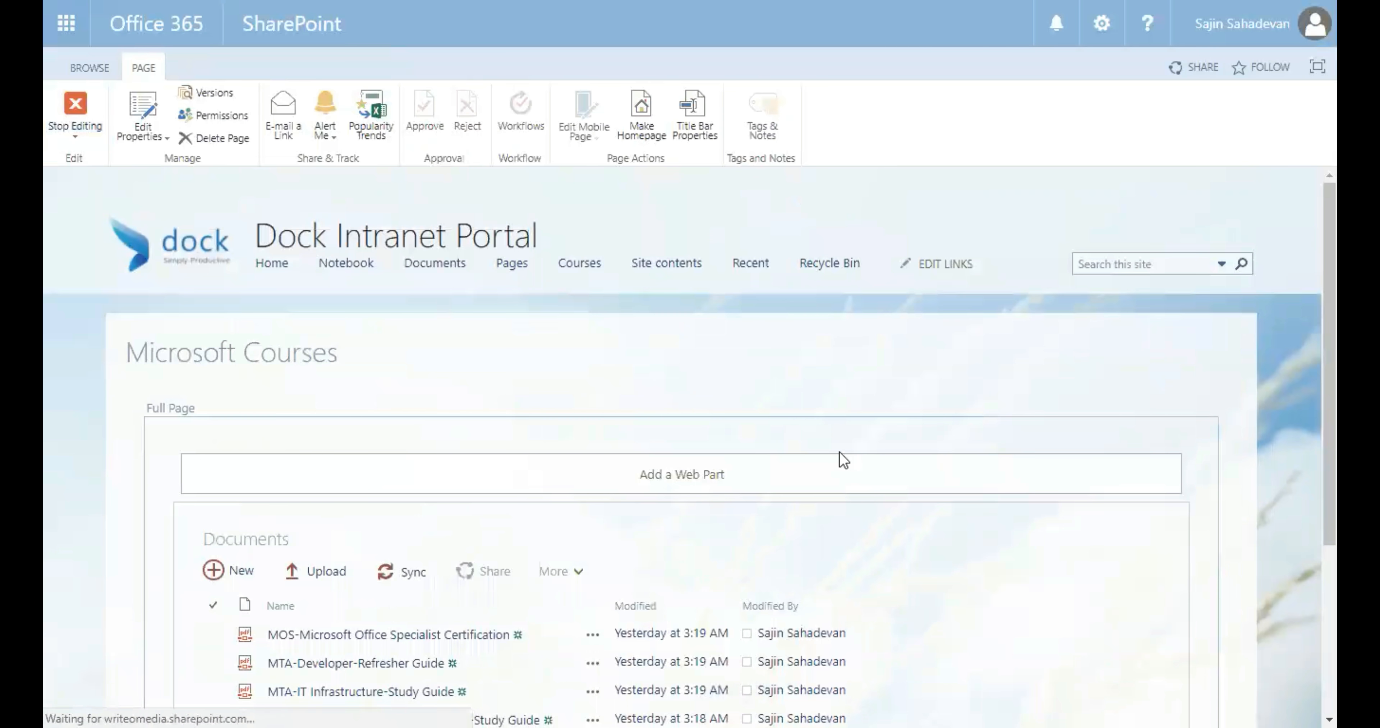